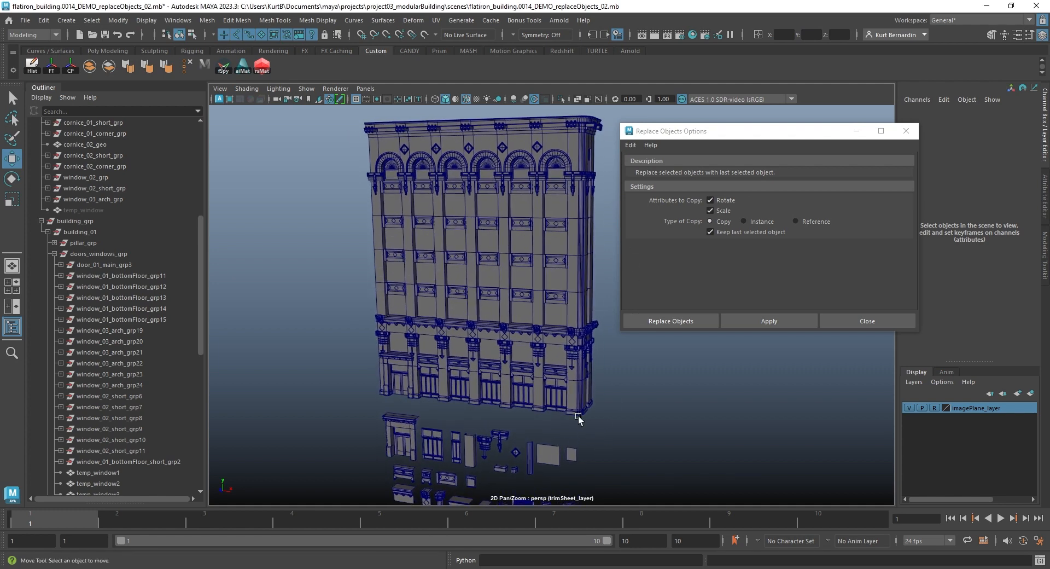
Select temp_window1 through temp_window30 on the building facade and frame them in the view
middle_click_drag(481, 433, 457, 269, "alt")
right_click_drag(457, 270, 611, 311, "alt")
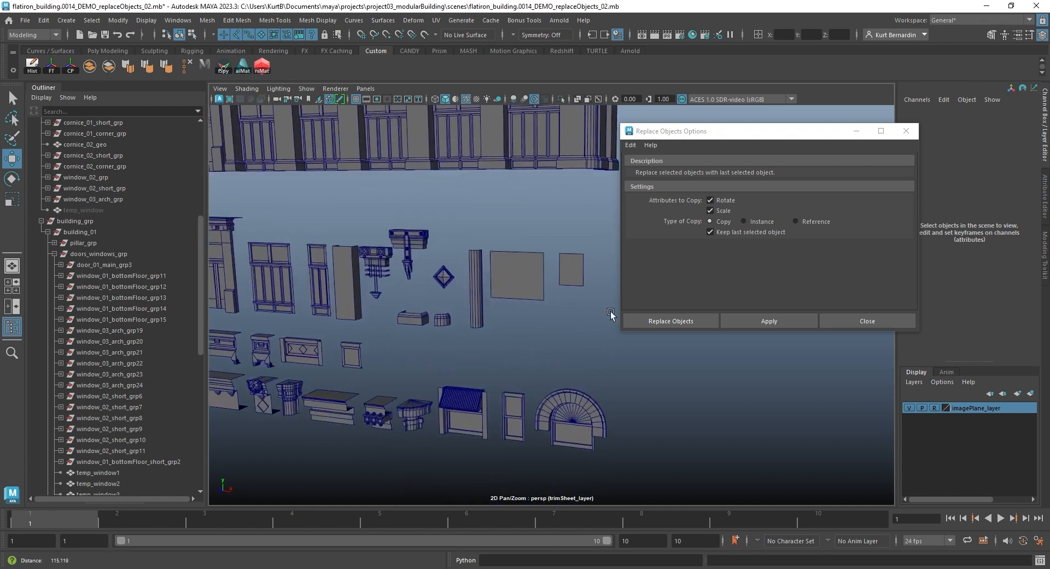
middle_click_drag(458, 263, 511, 303, "alt")
right_click_drag(511, 303, 461, 303, "alt")
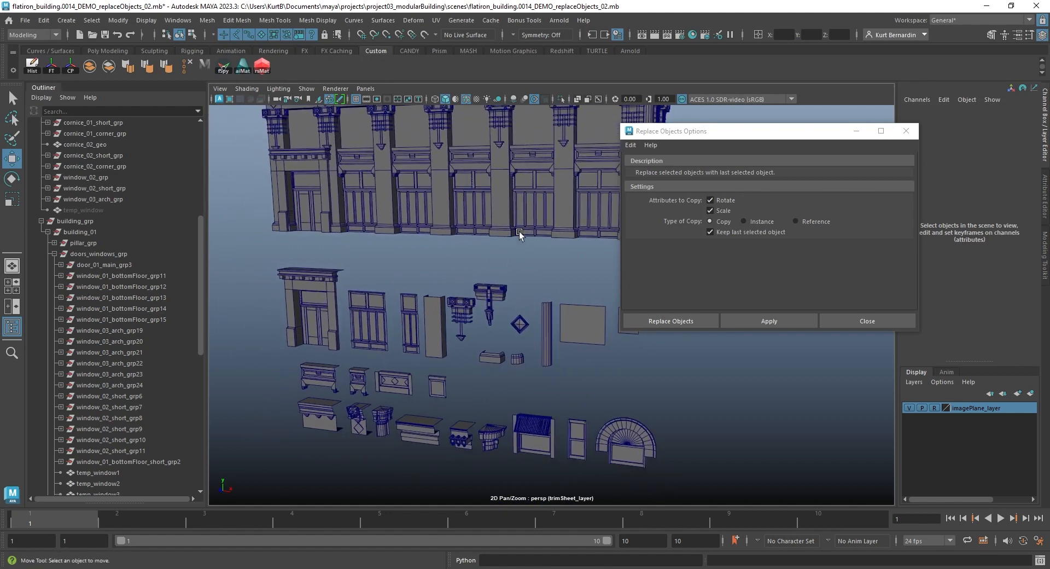
middle_click_drag(517, 239, 524, 327, "alt")
scroll(147, 342, "down", 10)
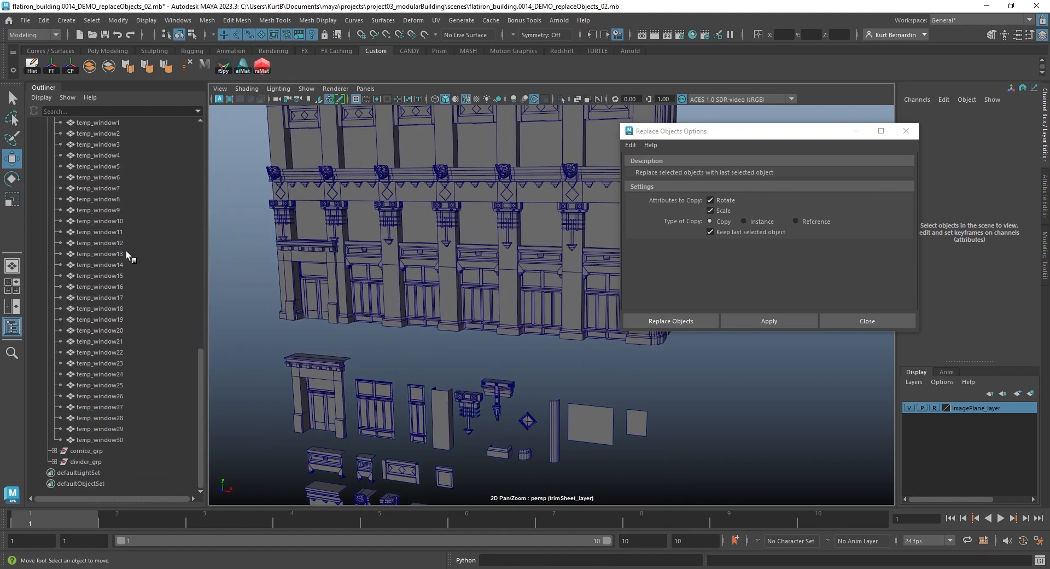
left_click(124, 438)
scroll(121, 382, "up", 3)
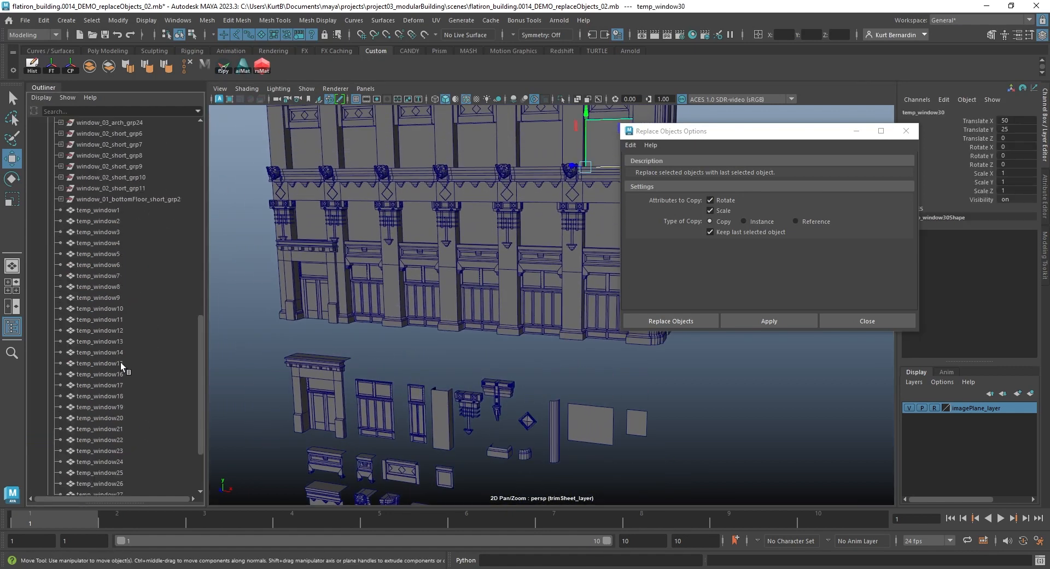
left_click(100, 209, "shift")
key("f")
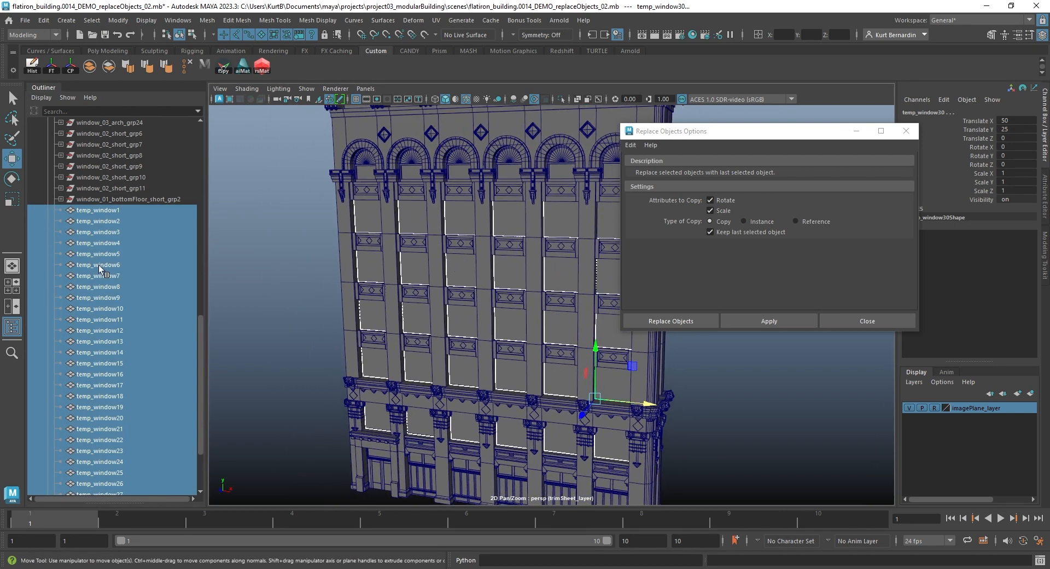
Replace the selected temporary windows with copies of window_02_grp, keeping the original and copying rotate and scale
scroll(99, 266, "up", 10)
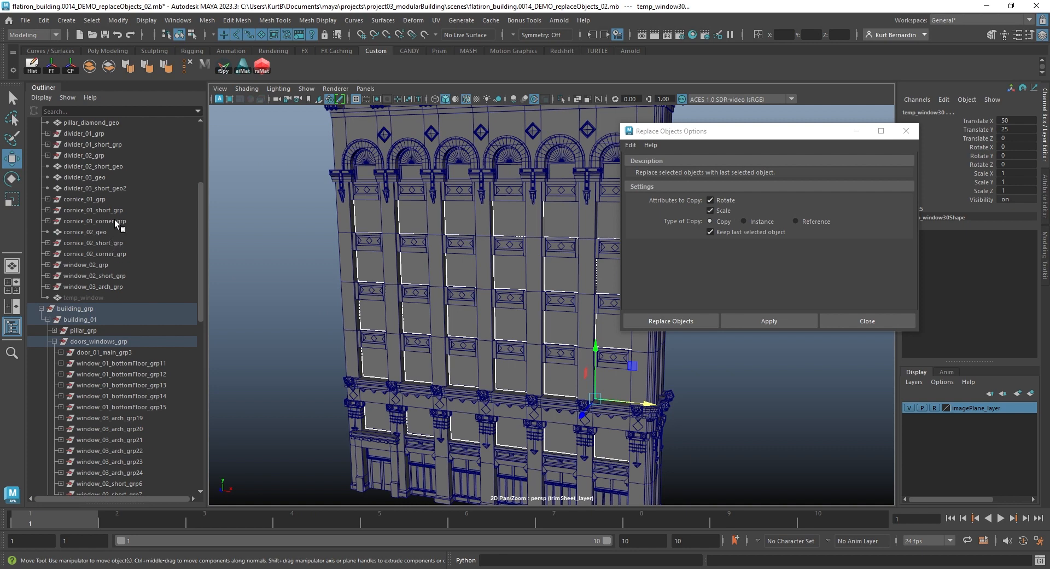
left_click(112, 263)
key("f")
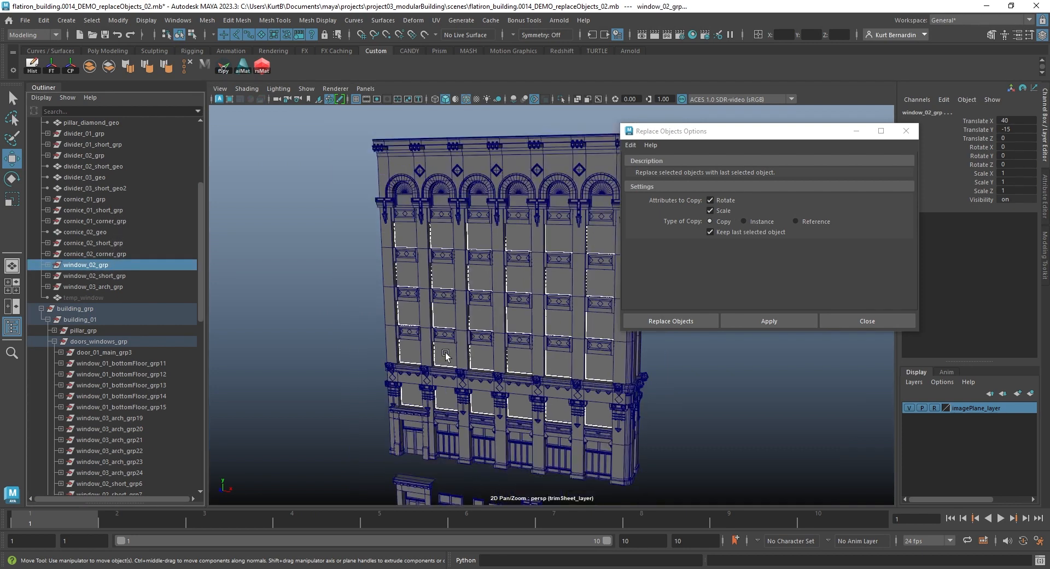
scroll(545, 479, "up", 3)
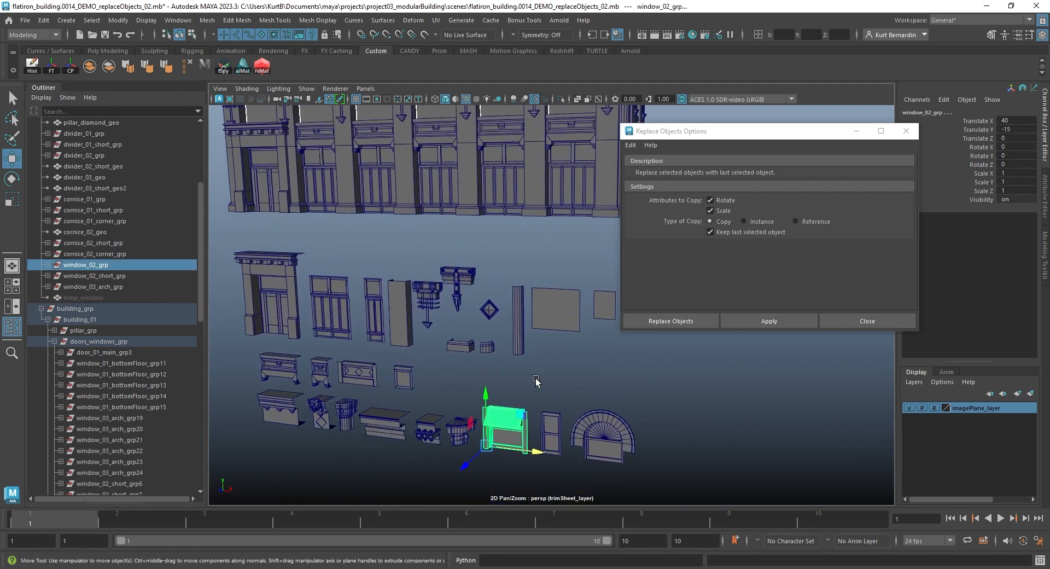
scroll(535, 381, "down", 5)
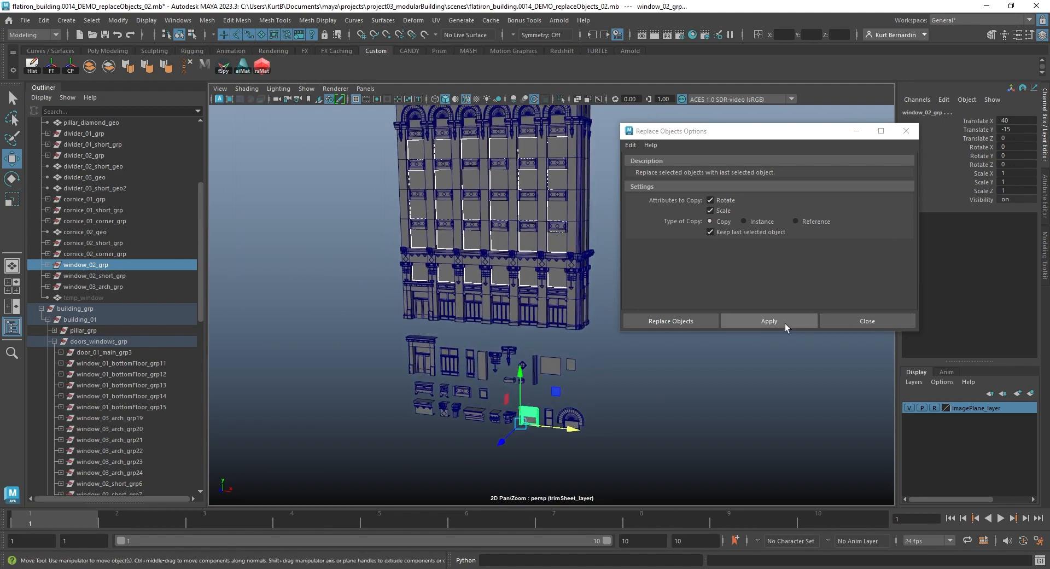
left_click(785, 323)
scroll(484, 254, "up", 8)
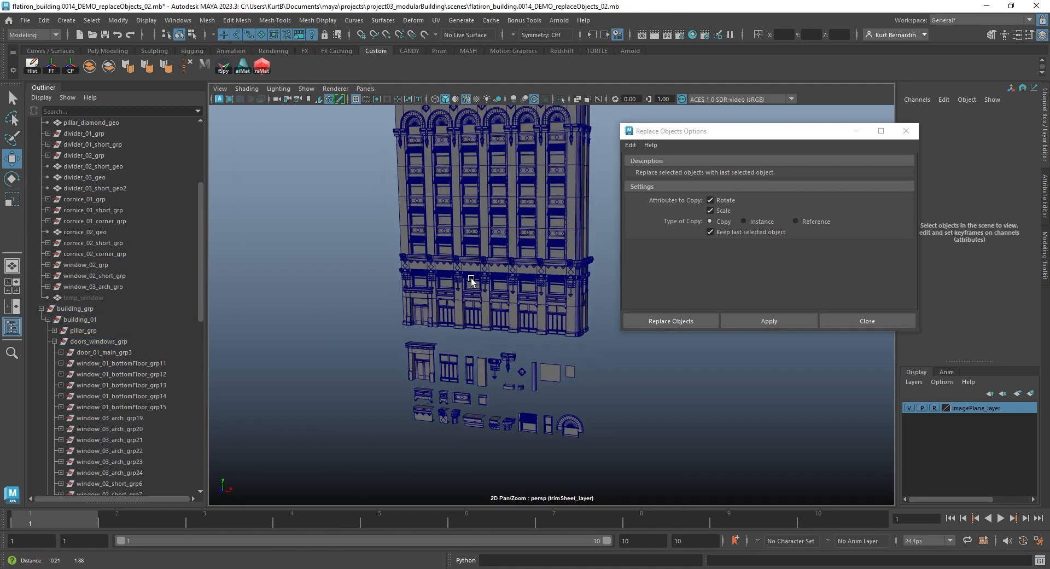
middle_click_drag(414, 222, 426, 246, "alt")
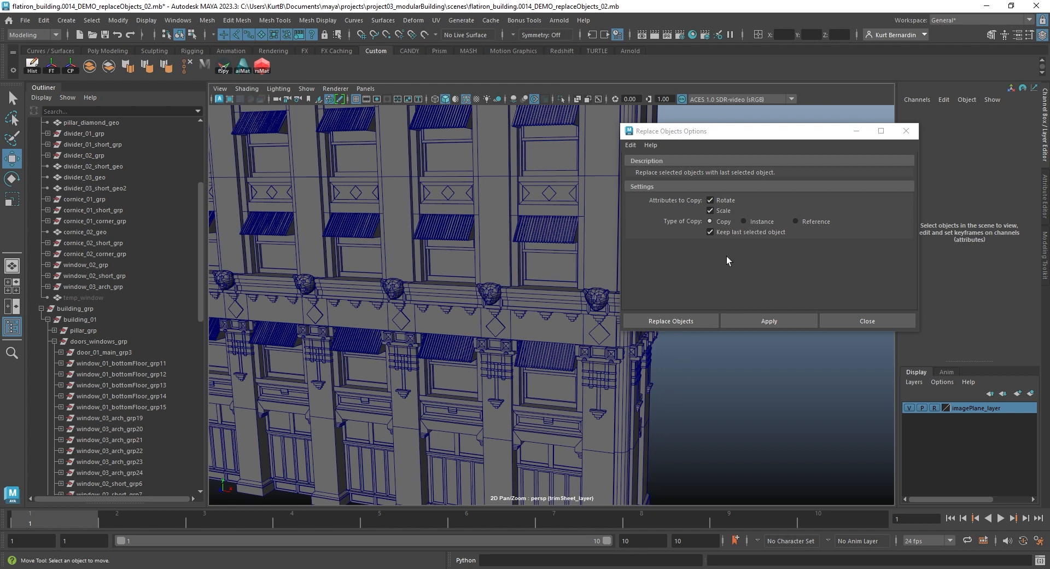
Switch to the untitled scene with the cubes and cylinder and open the Replace Objects options
left_click(988, 7)
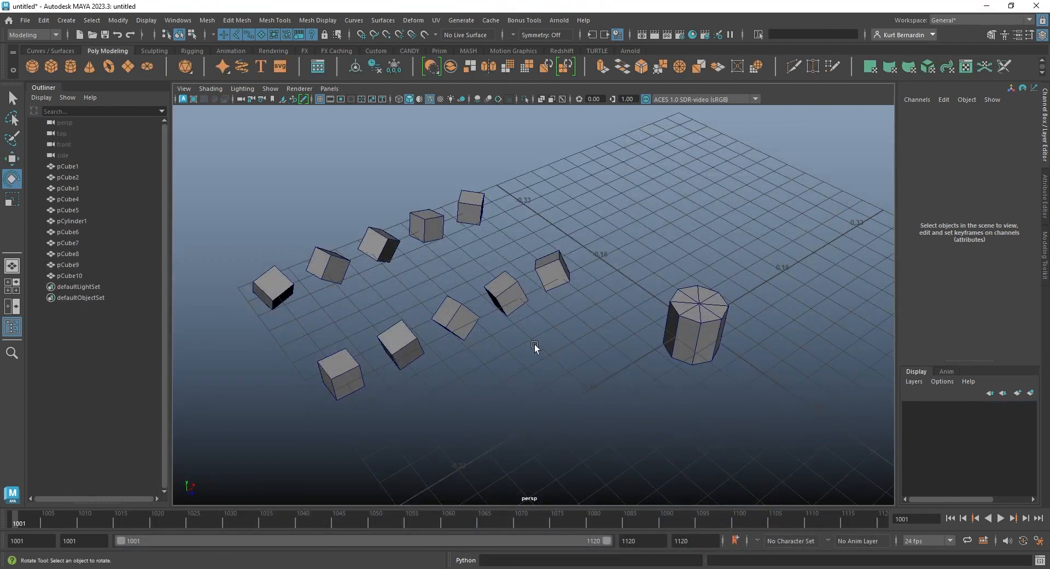
left_click_drag(534, 344, 536, 348, "alt")
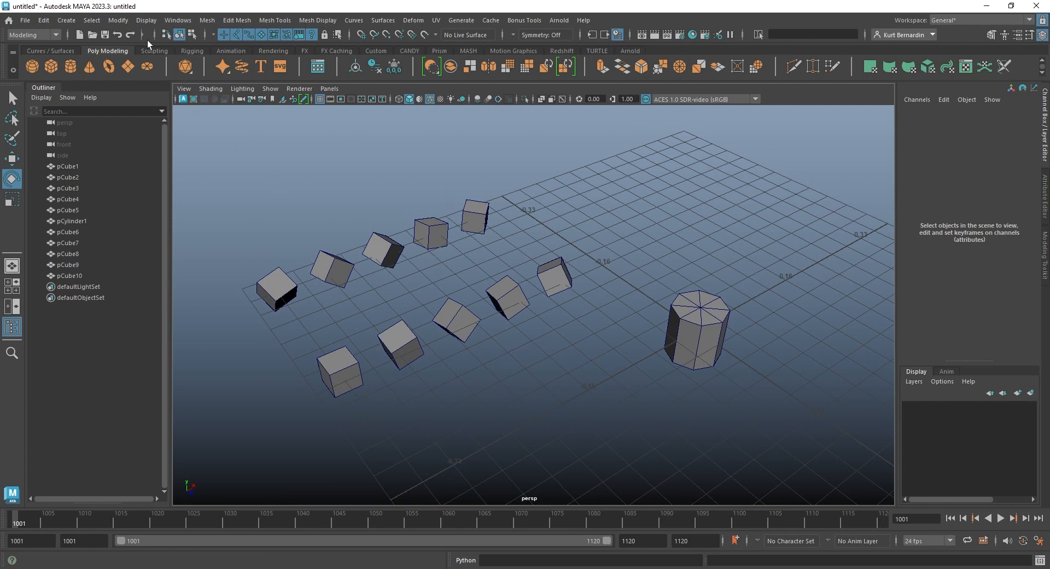
left_click(114, 22)
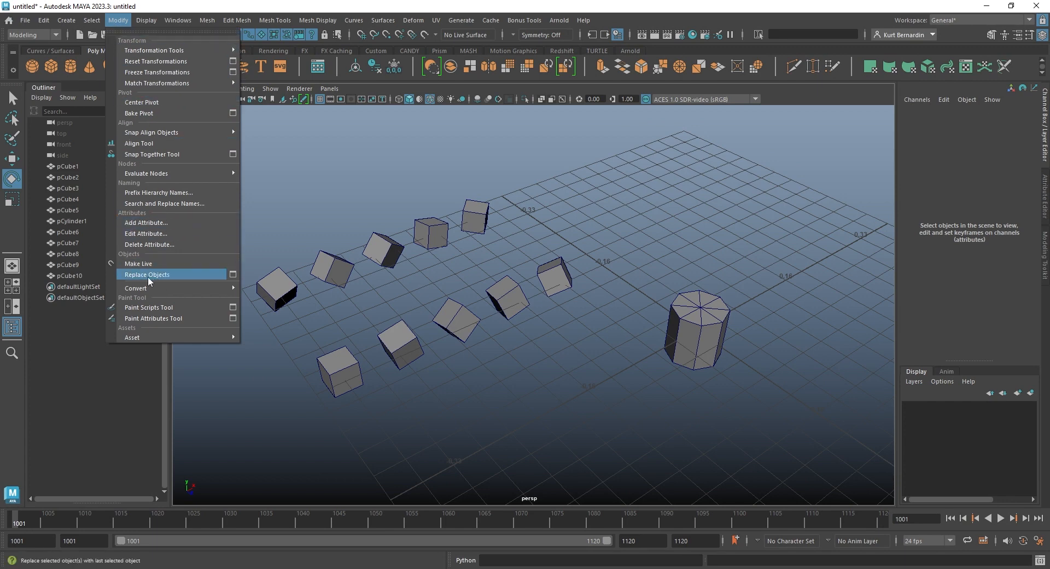
left_click(234, 274)
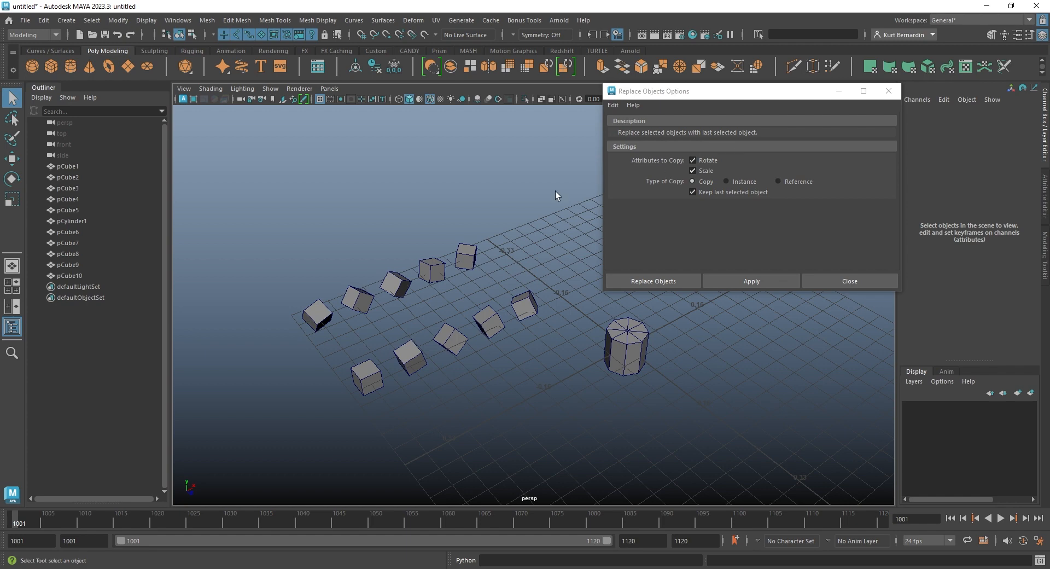
Replace pCube1, pCube2, pCube3, pCube8 and pCube10 with copies of pCylinder1, then inspect a replaced object's transforms
left_click_drag(562, 193, 427, 351)
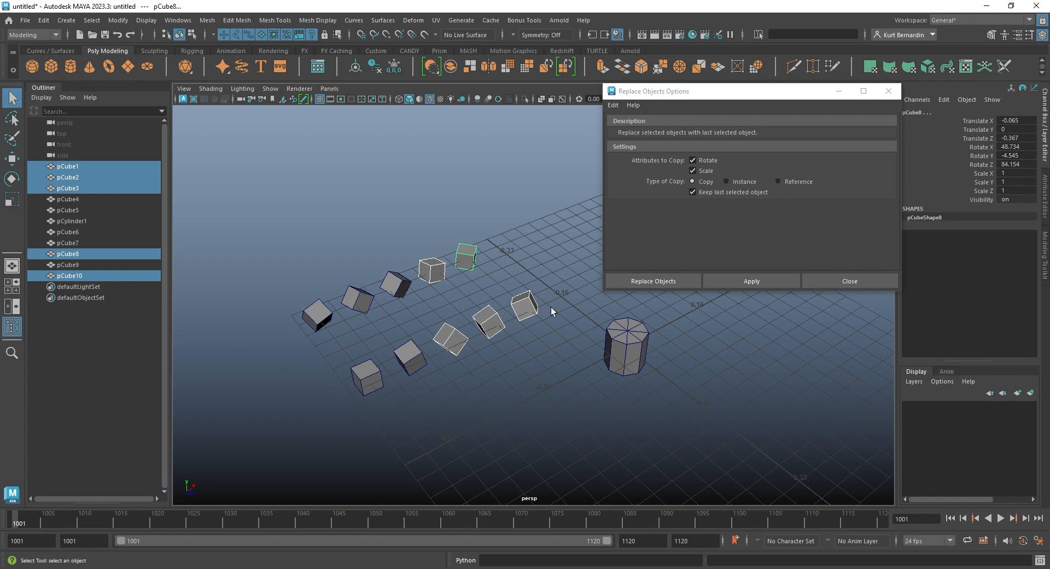
left_click(624, 339, "shift")
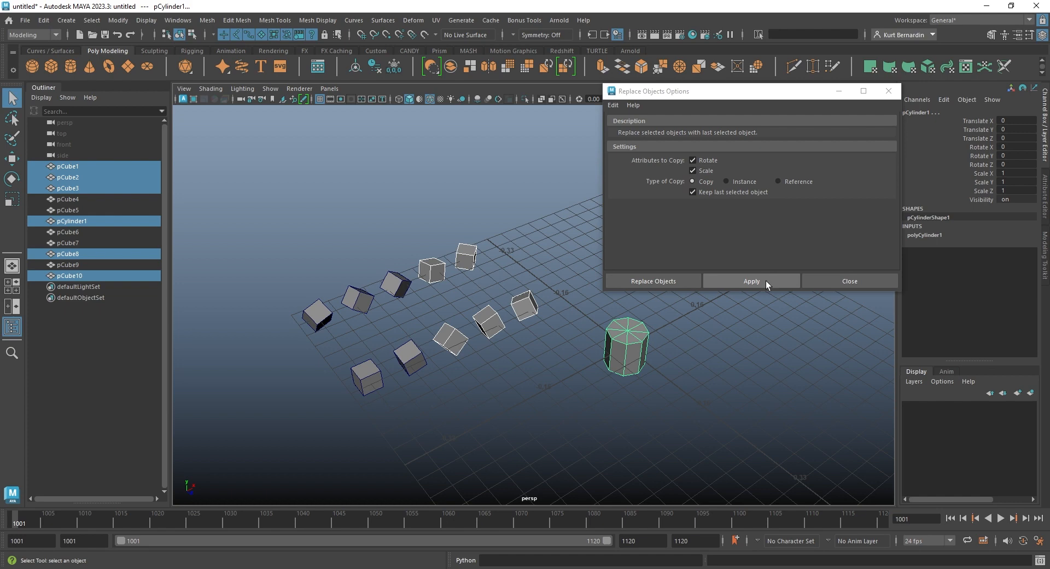
left_click(751, 281)
left_click_drag(356, 274, 322, 277, "alt")
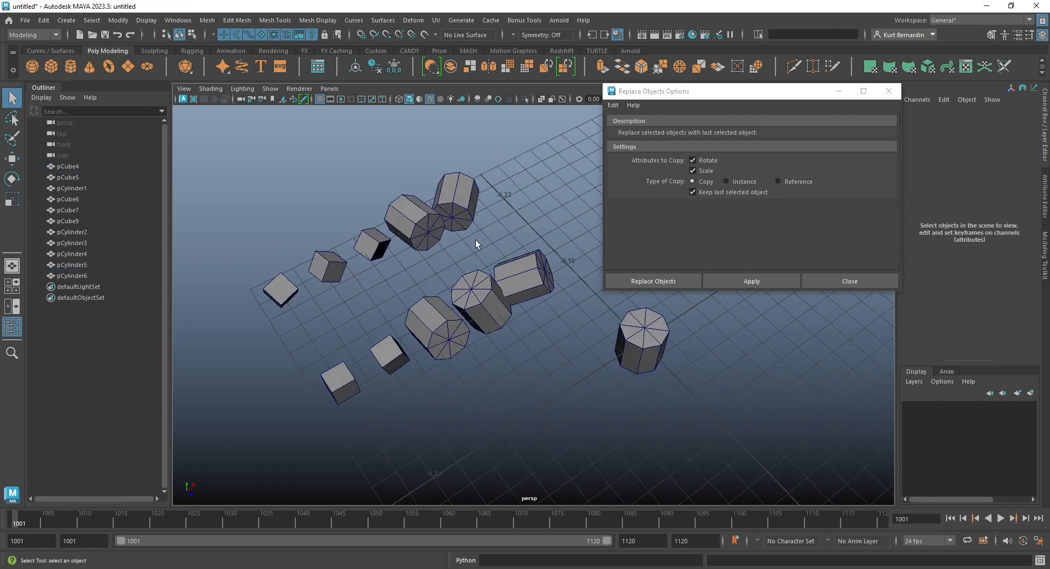
left_click(451, 207)
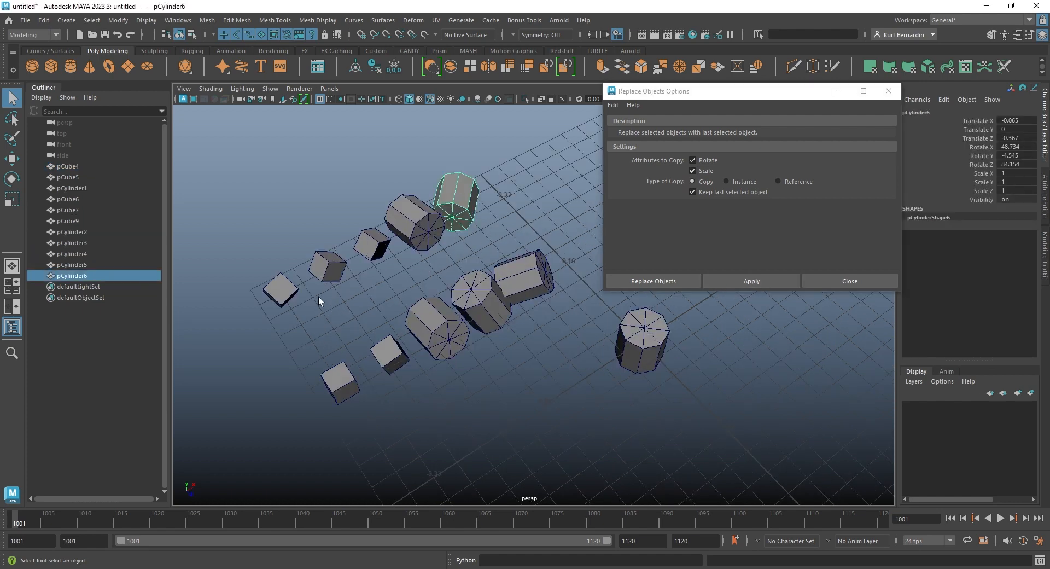
middle_click_drag(294, 265, 409, 293, "alt")
scroll(418, 249, "up", 3)
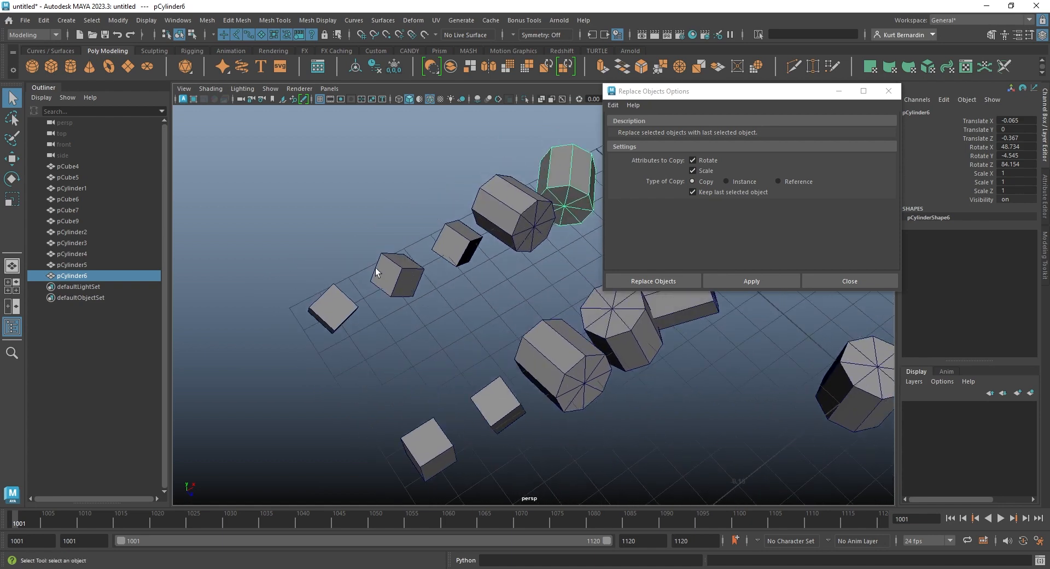
Scale pCube7 and pCube9 up uniformly to about 3.394
left_click(386, 267)
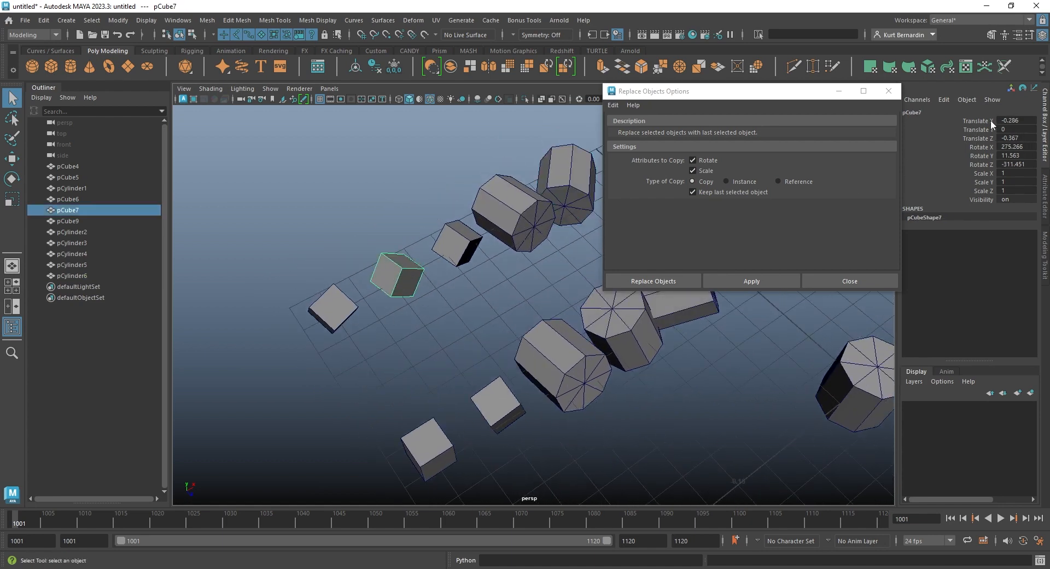
left_click_drag(305, 237, 409, 322)
key("r")
left_click_drag(396, 276, 495, 273)
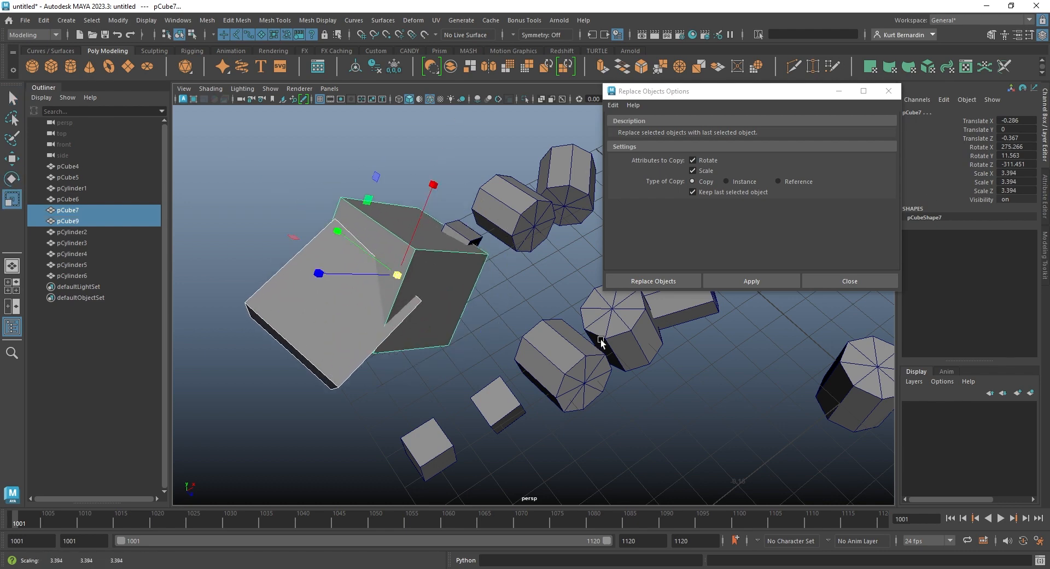
Replace the enlarged pCube7 and pCube9 with copies of pCylinder1, copying their rotation and scale
left_click(869, 390, "shift")
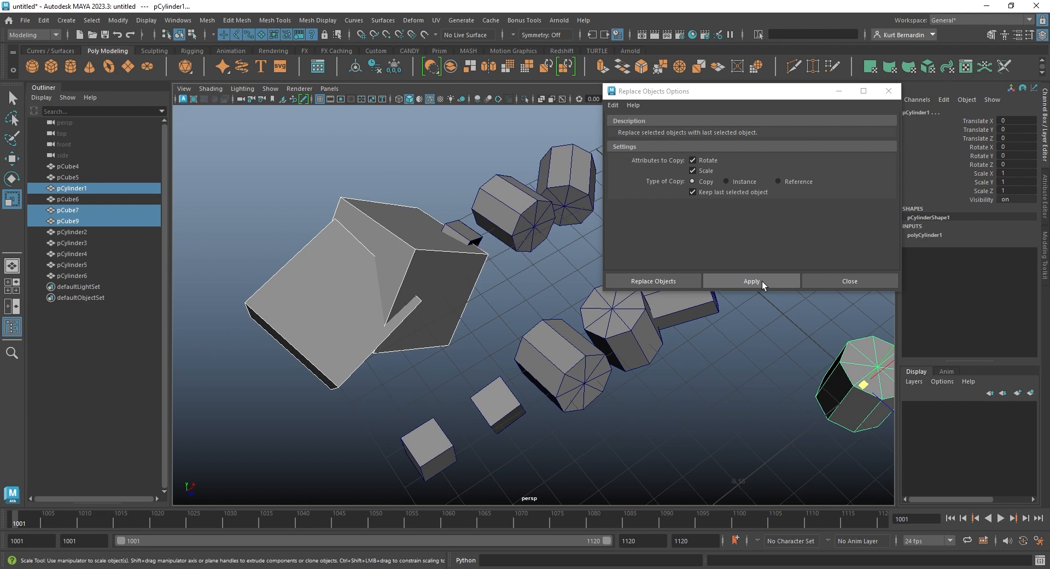
left_click(762, 281)
scroll(533, 272, "down", 5)
left_click_drag(499, 264, 410, 181, "alt")
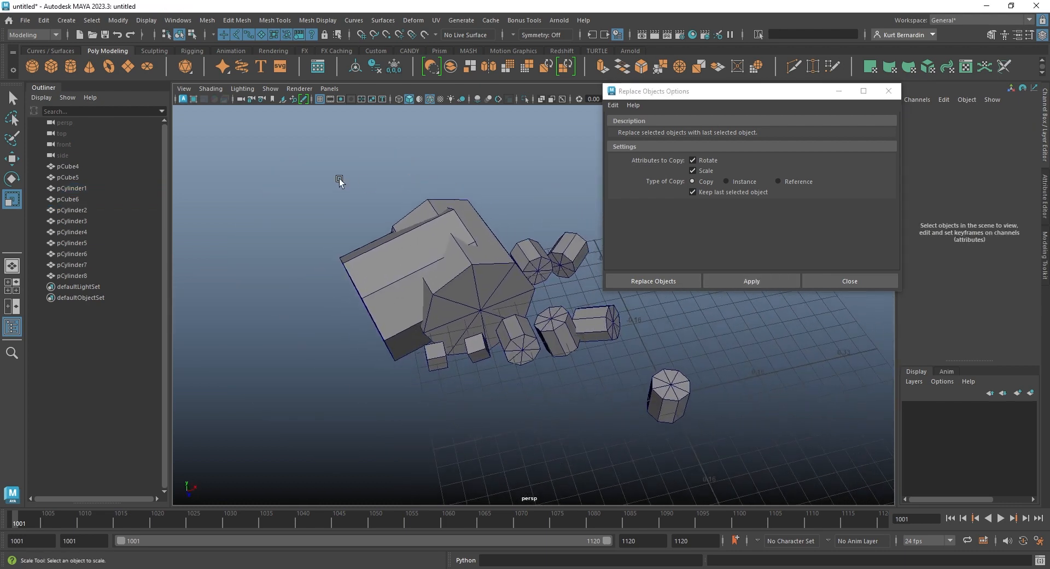
Freeze the transformations of all the cubes and replacement cylinders, leaving out the original pCylinder1
left_click_drag(339, 180, 609, 362)
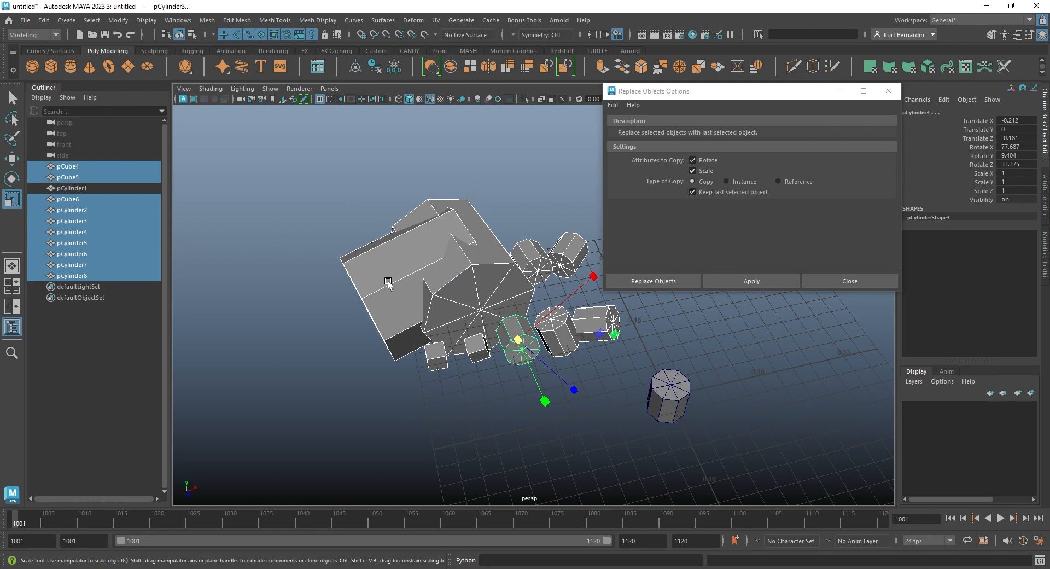
left_click(42, 21)
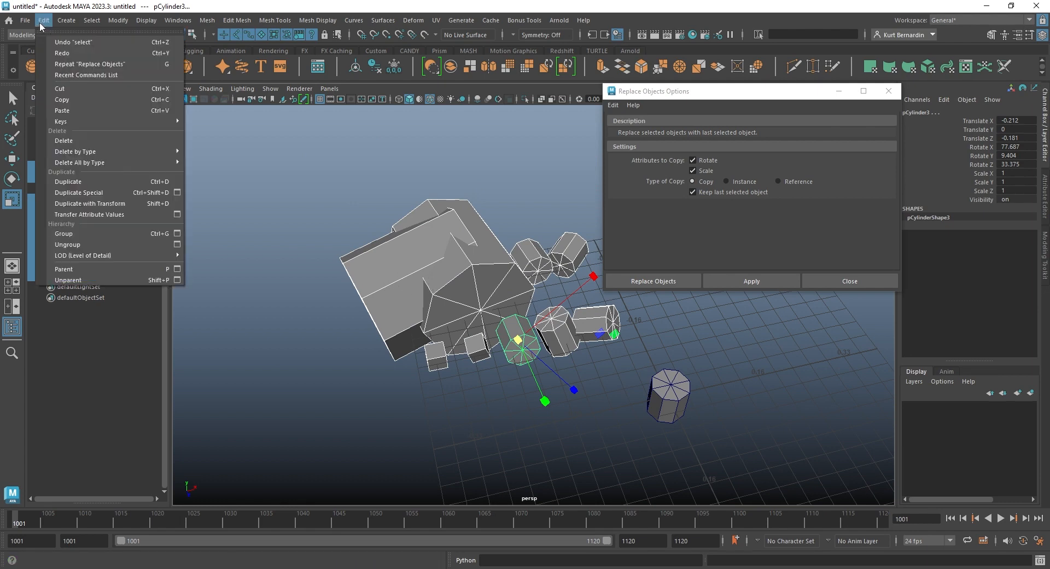
mouse_move(118, 20)
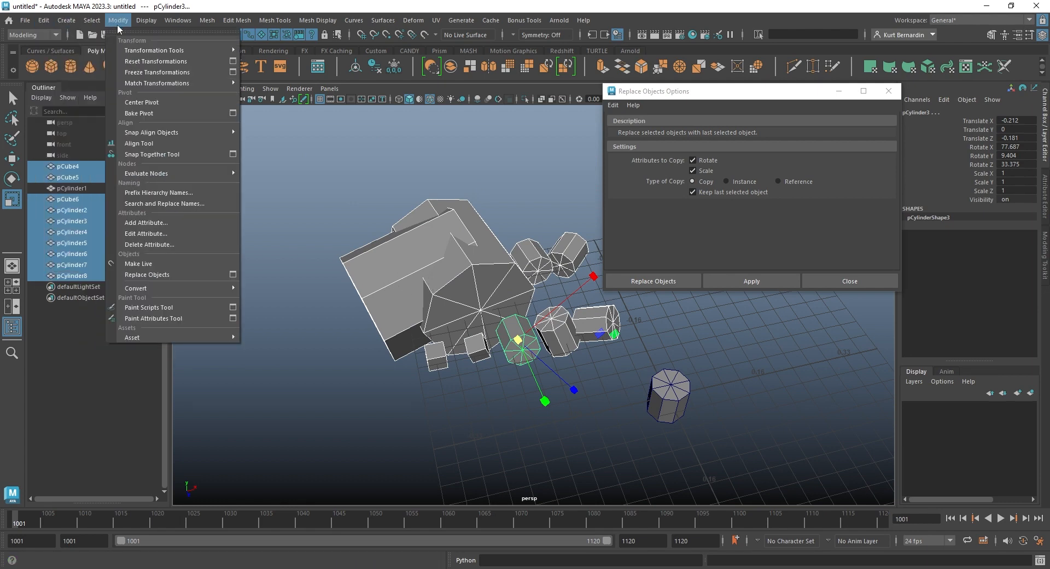
left_click(156, 71)
left_click(435, 187)
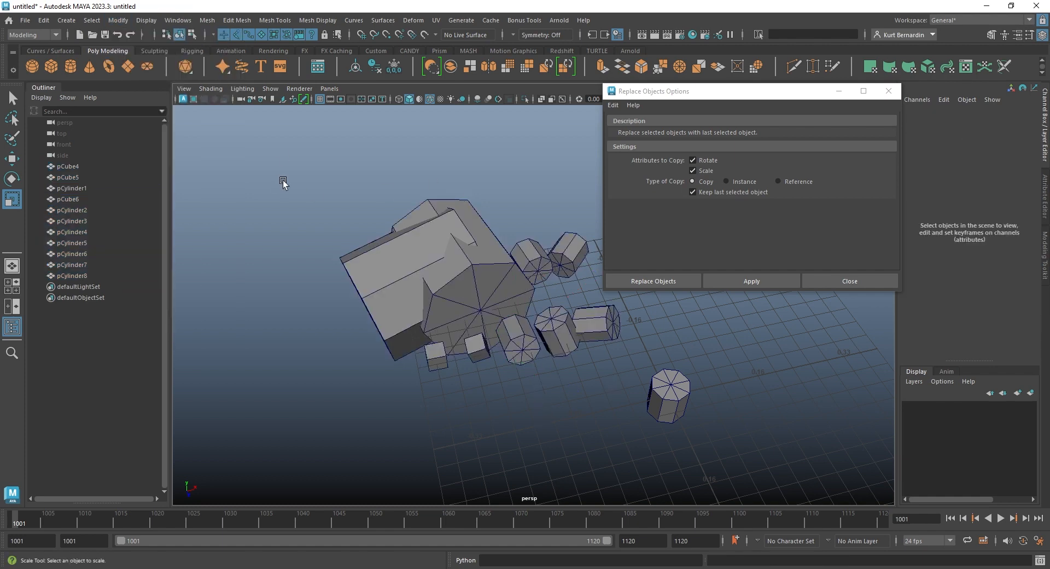
Replace all the frozen cubes and cylinders with copies of pCylinder1 and inspect one replacement's transforms
left_click_drag(283, 181, 635, 383)
left_click(668, 389, "shift")
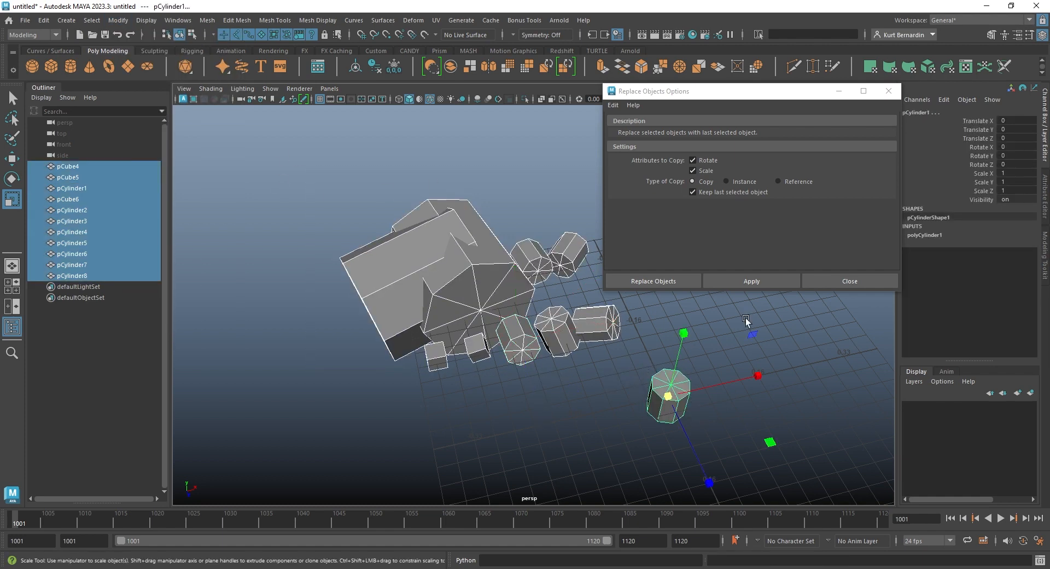
left_click(752, 281)
left_click_drag(572, 317, 499, 277, "alt")
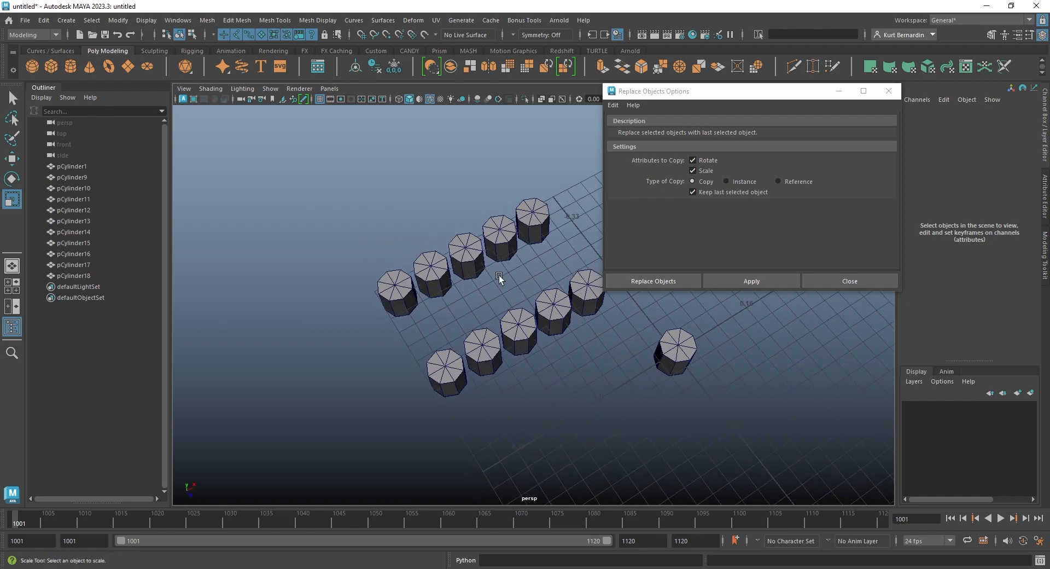
left_click_drag(424, 300, 447, 276, "alt")
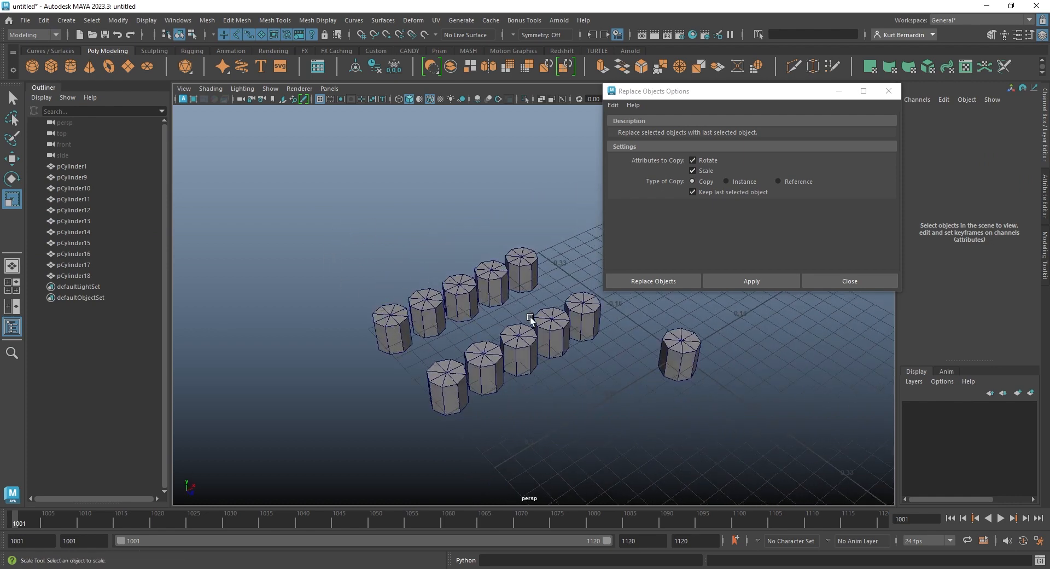
left_click_drag(530, 320, 485, 251, "alt")
left_click(485, 252)
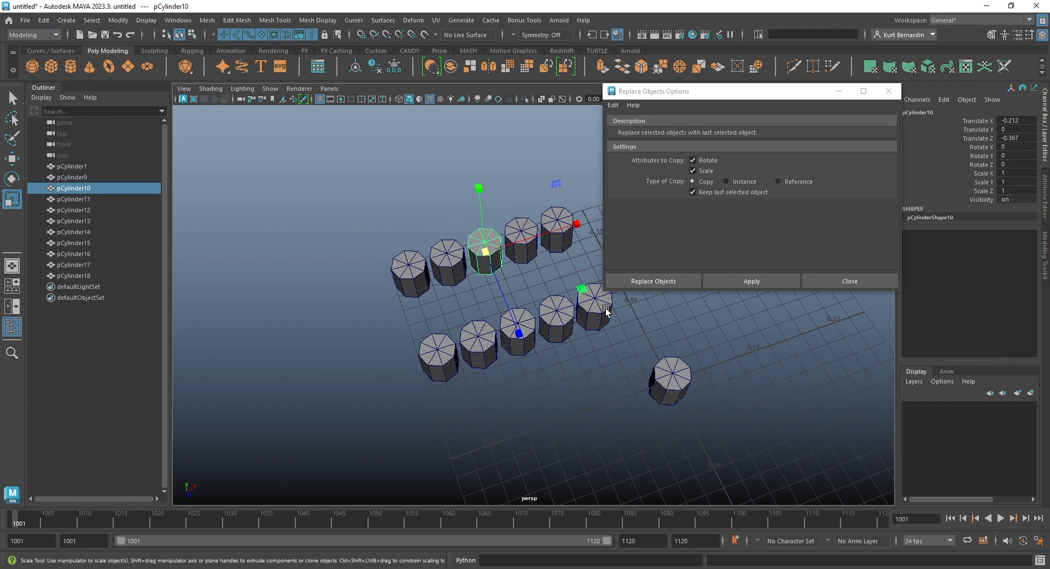
Undo the replacement of the frozen objects, the transformation freeze and the replacement of the two enlarged cubes
left_click_drag(600, 331, 613, 319, "alt")
key("ctrl+z")
key("ctrl+z")
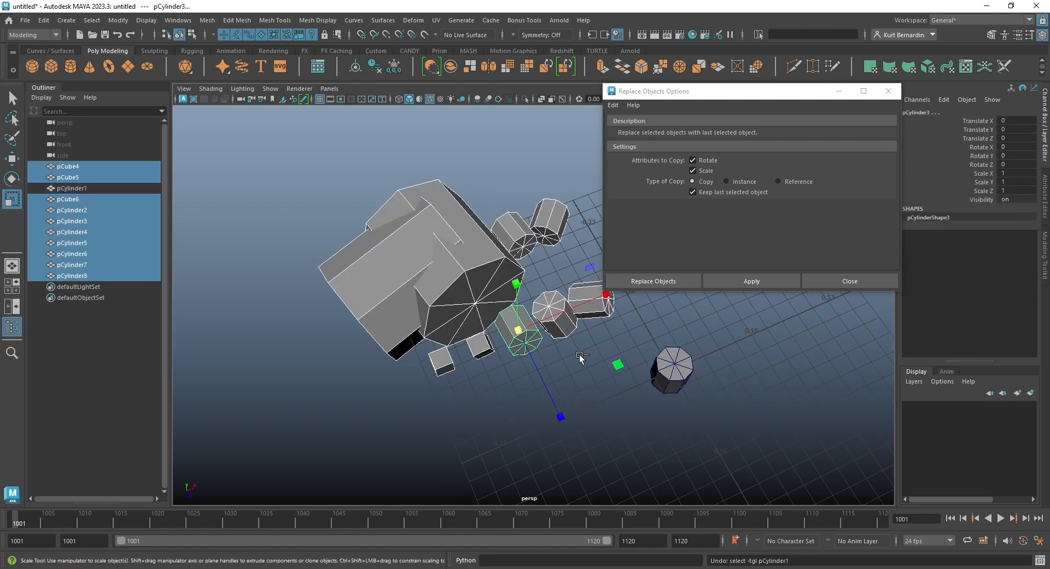
key("ctrl+z")
key("shift+z")
key("ctrl+z")
key("ctrl+z")
key("ctrl+z")
key("ctrl+z")
key("ctrl+z")
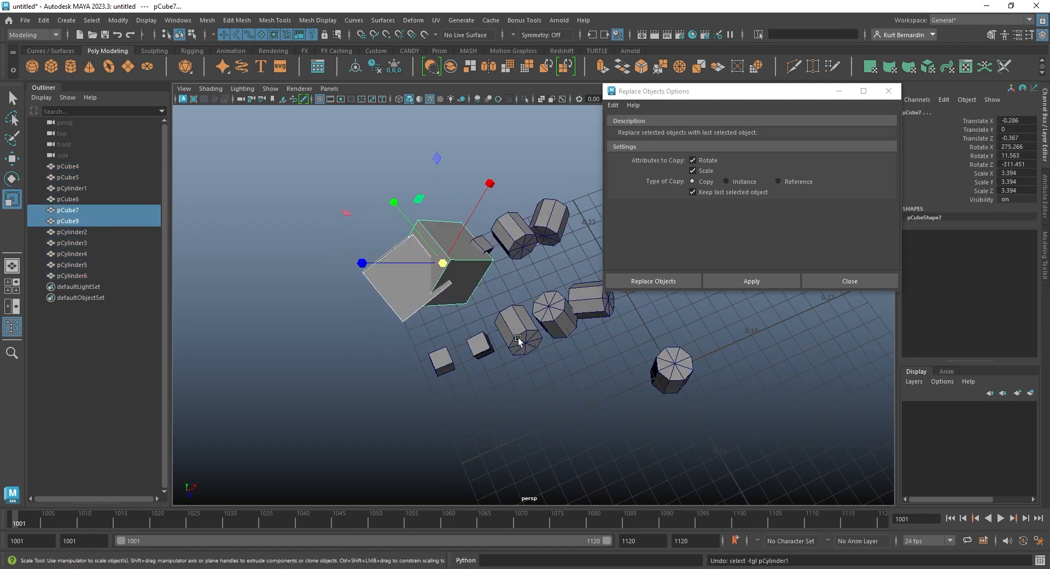
key("ctrl+z")
key("ctrl+z")
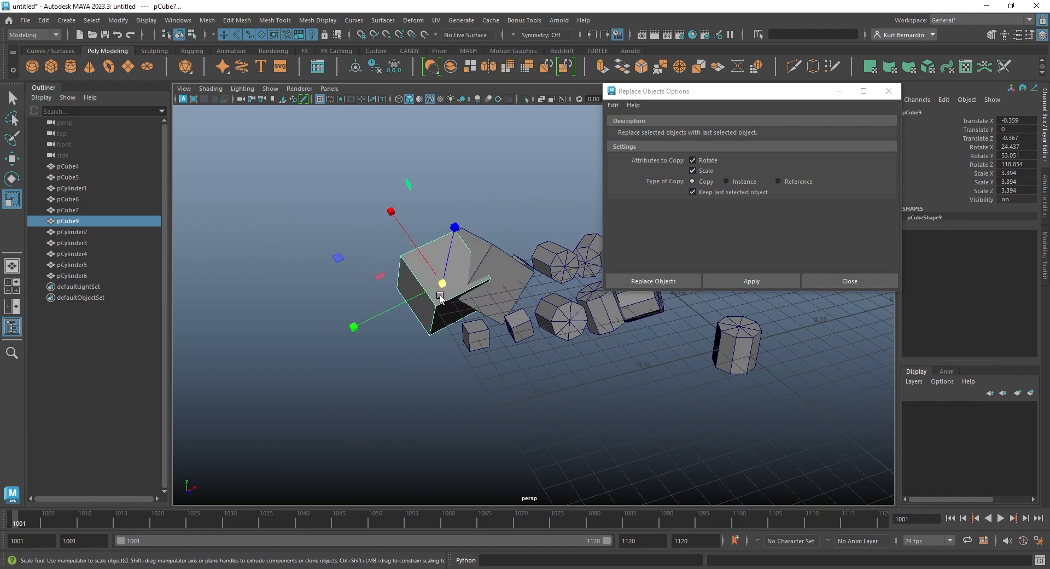
key("ctrl+z")
key("w")
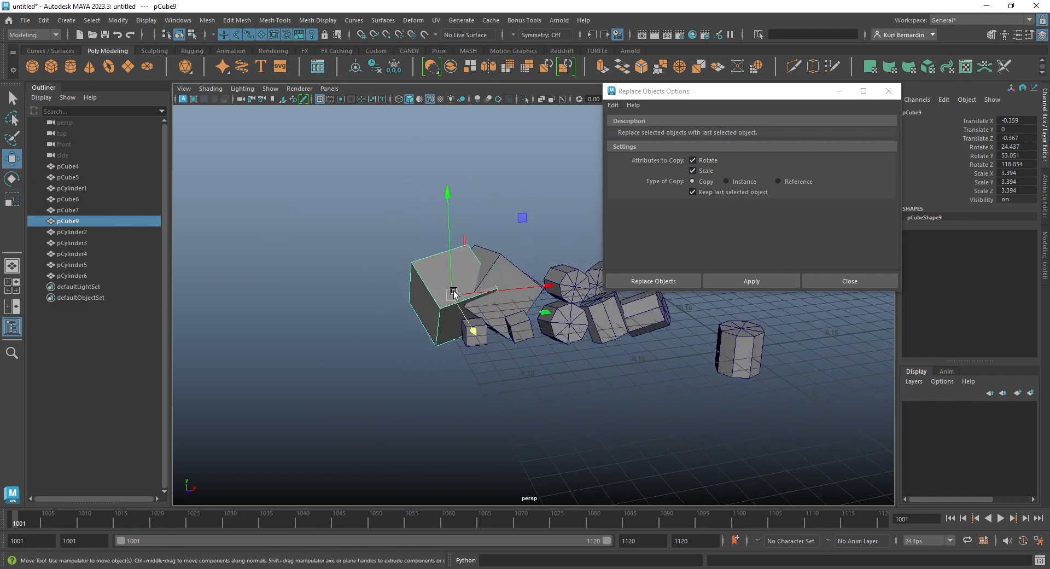
left_click_drag(453, 292, 448, 267)
key("ctrl+z")
Move the pivots of pCube5 and pCylinder3 straight down, well below their meshes
left_click_drag(472, 353, 500, 364, "alt")
left_click(491, 344)
scroll(487, 340, "up", 2)
key("d")
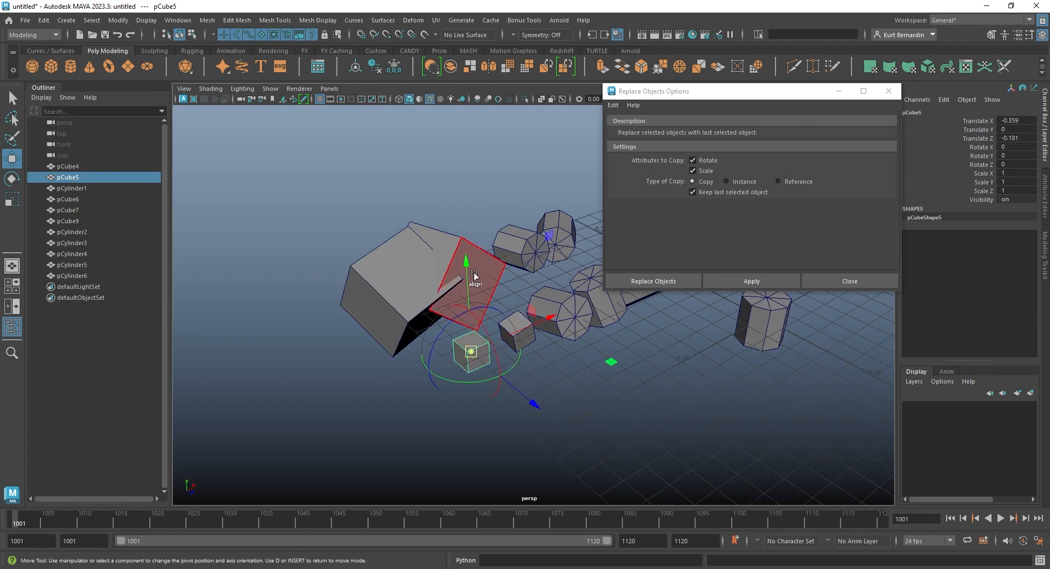
left_click_drag(467, 262, 476, 425)
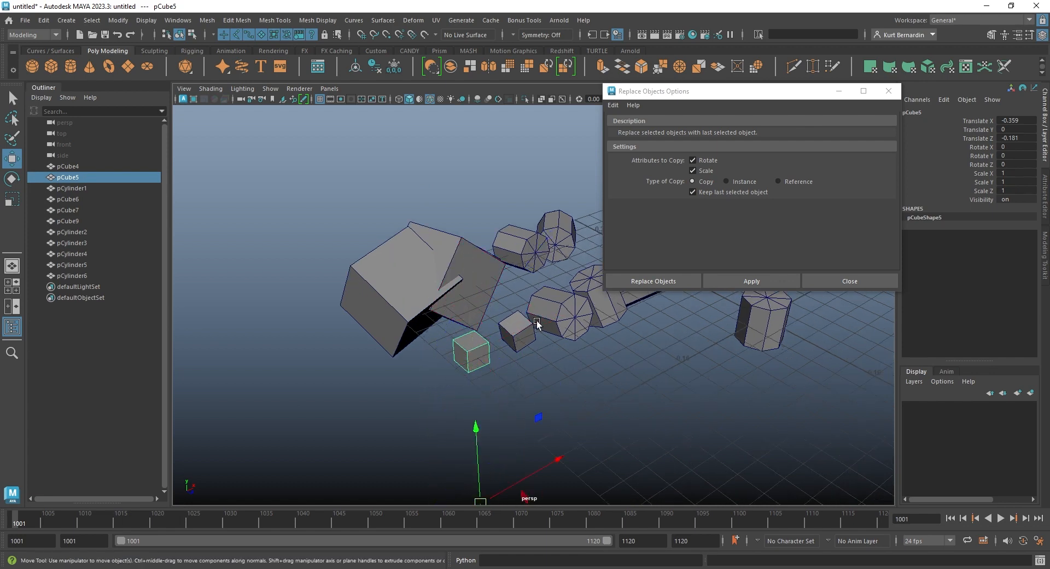
left_click(537, 325)
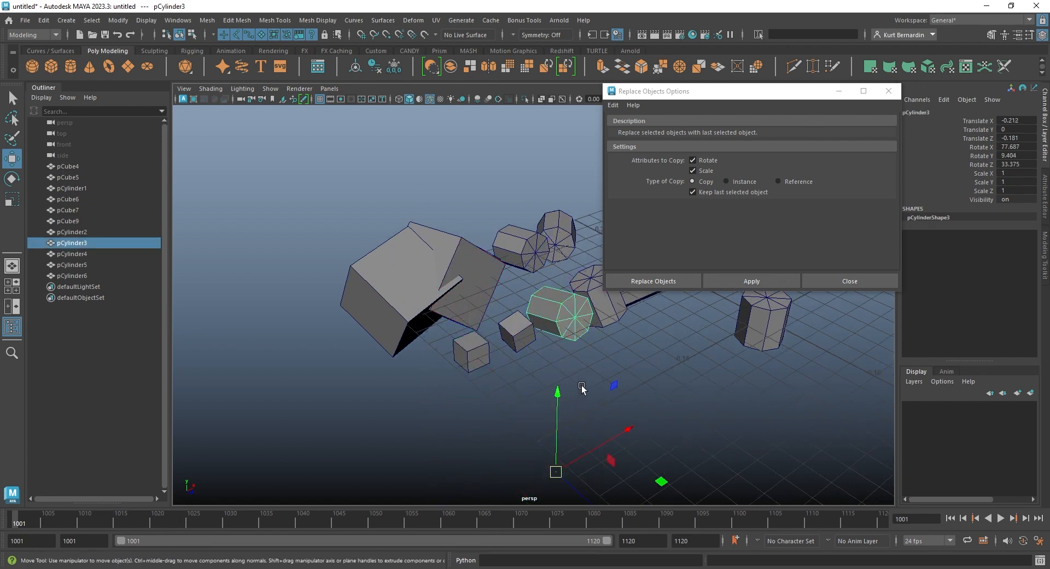
Replace all the cubes and cylinders with copies of pCylinder1 and inspect the replacement for pCube5
left_click_drag(581, 388, 534, 280, "alt")
left_click_drag(341, 176, 615, 423)
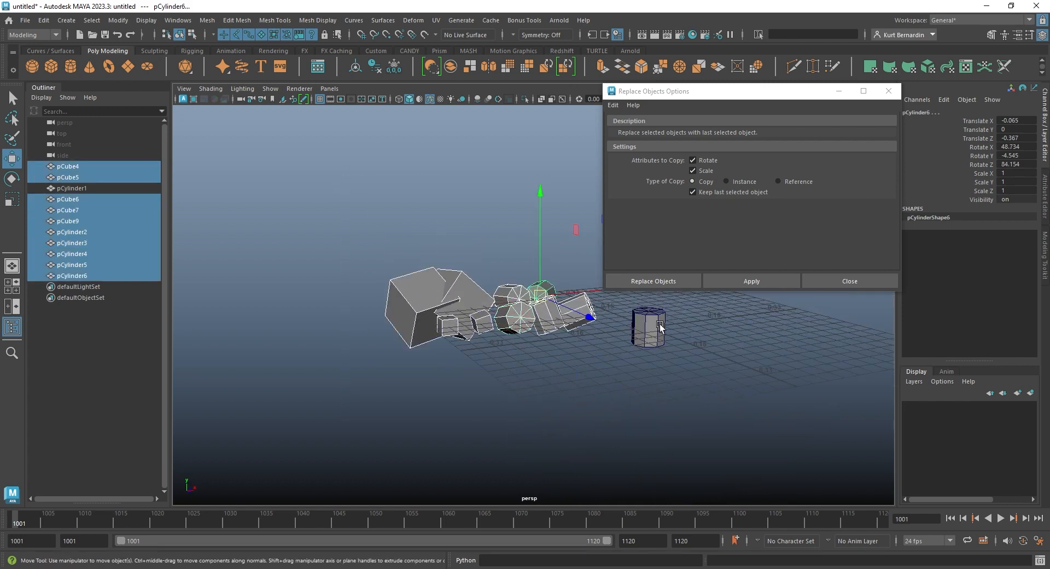
left_click(661, 327, "shift")
left_click(748, 278)
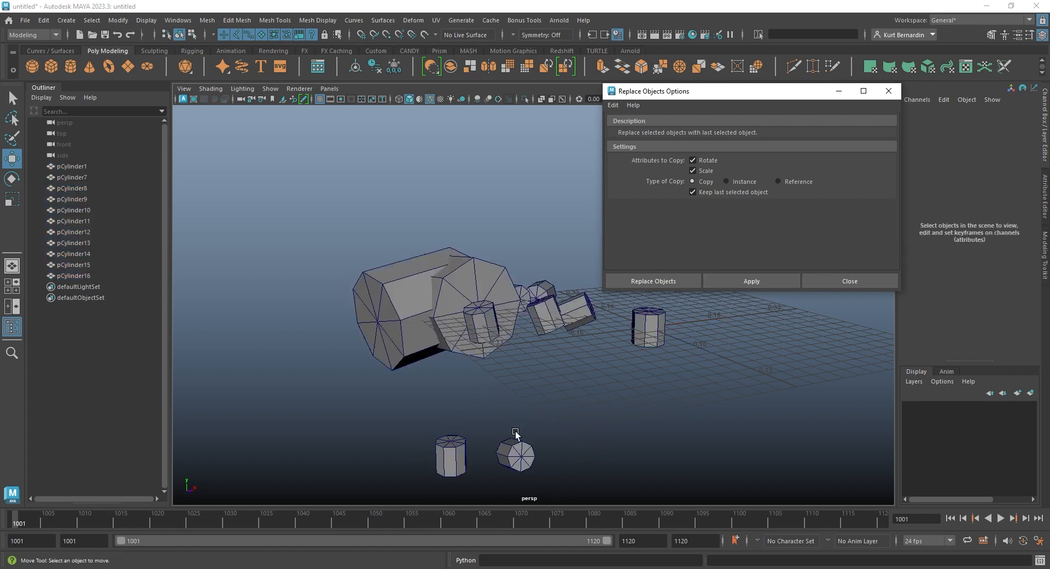
left_click_drag(516, 432, 512, 436, "alt")
left_click(452, 450)
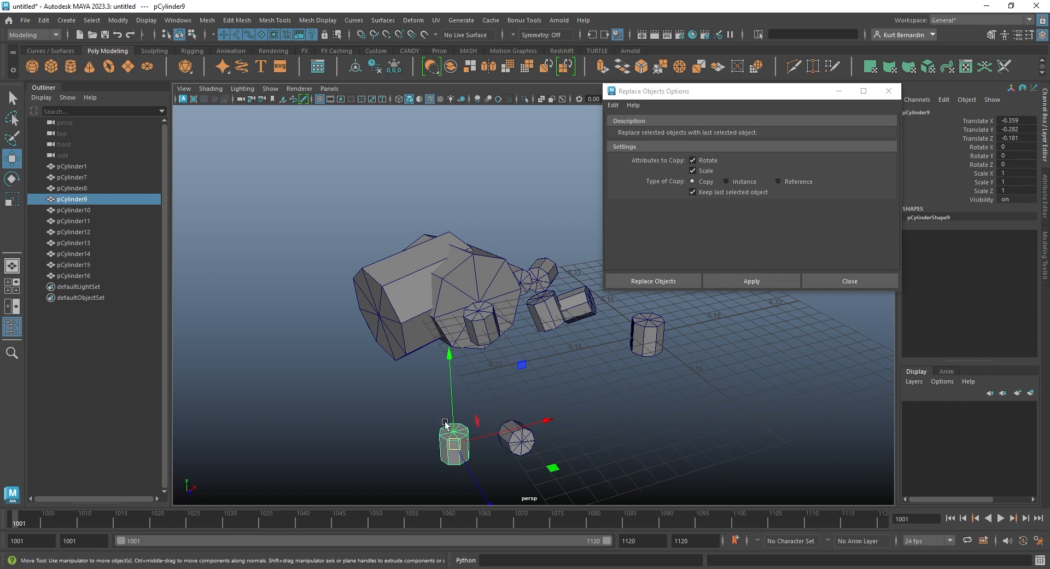
left_click_drag(517, 397, 518, 419, "alt")
Undo the replacement and the pivot moves of pCube5 and pCylinder3
key("ctrl+z")
key("ctrl+z")
key("ctrl+z")
key("ctrl+z")
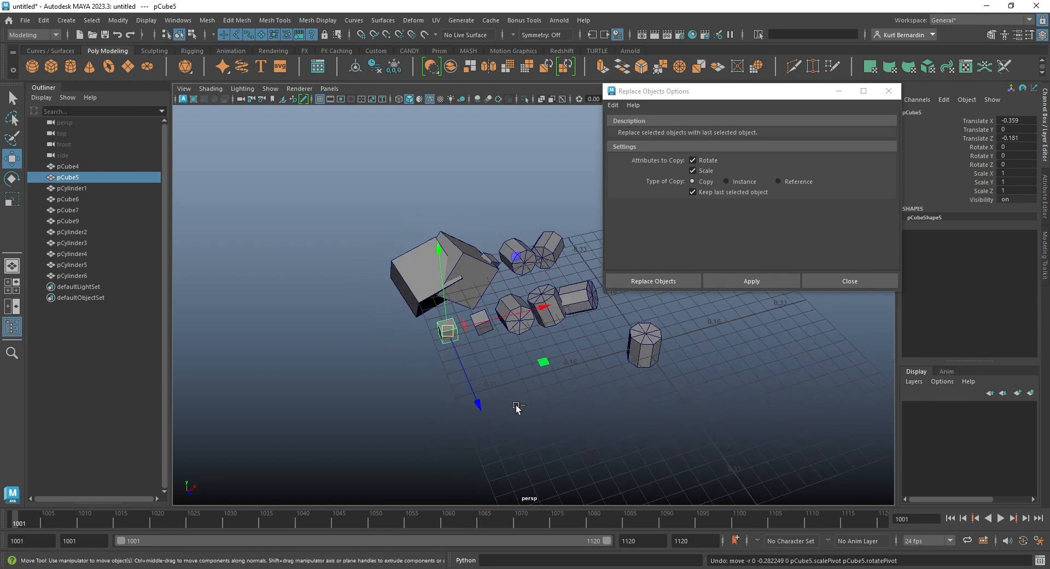
Move pCylinder1 farther away from the other objects, to about X 0.768, Y 0.095, Z 0.191
mouse_move(580, 355)
left_mouse_down("alt")
mouse_move(560, 339)
mouse_move(516, 368)
mouse_move(613, 340)
mouse_move(750, 335)
mouse_move(596, 343)
mouse_move(580, 355)
left_mouse_up("alt")
left_click(514, 369)
middle_click_drag(581, 352, 567, 370, "alt")
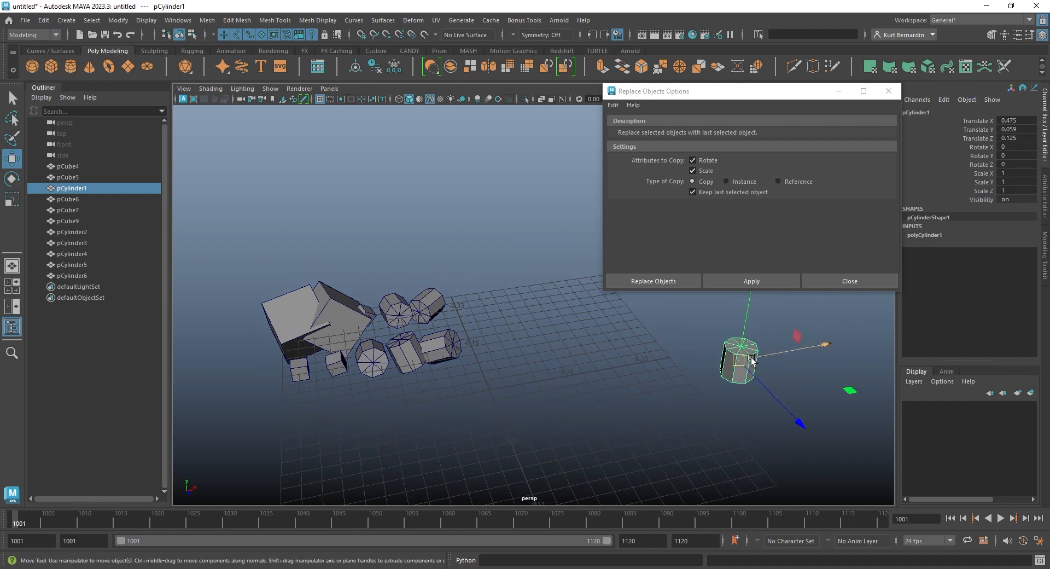
middle_click_drag(678, 376, 819, 377)
scroll(819, 376, "down", 5)
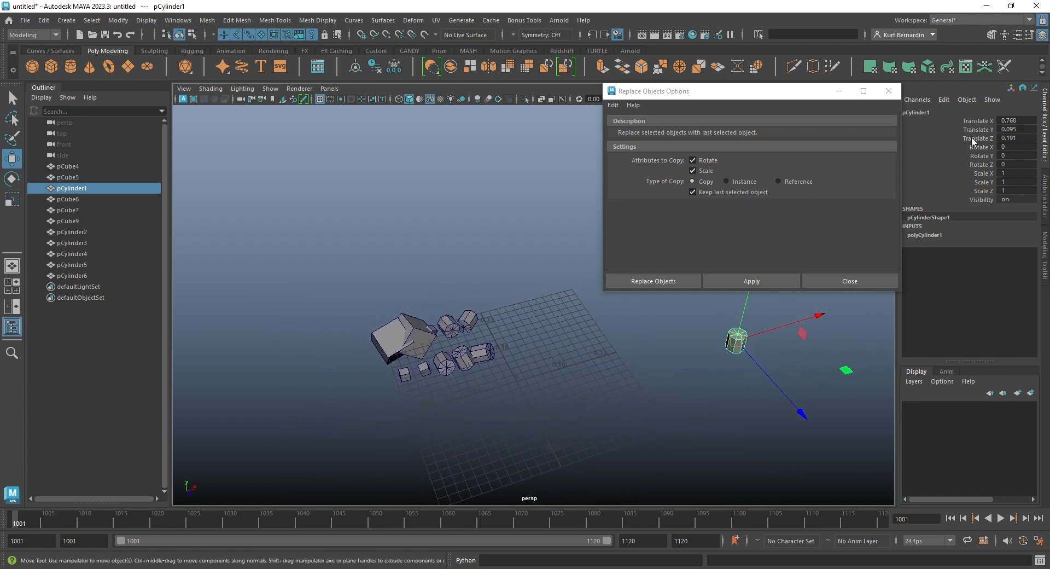
Replace all the cubes and cylinders with copies of the relocated pCylinder1, and undo the replacement
left_click_drag(277, 276, 551, 418)
left_click_drag(626, 408, 788, 300, "shift")
left_click(723, 281)
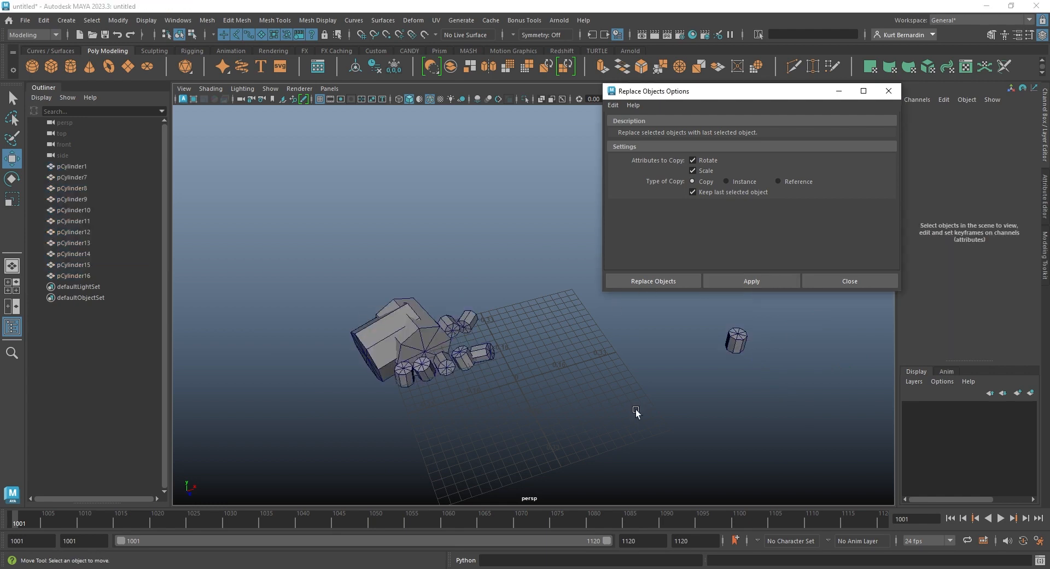
key("ctrl+z")
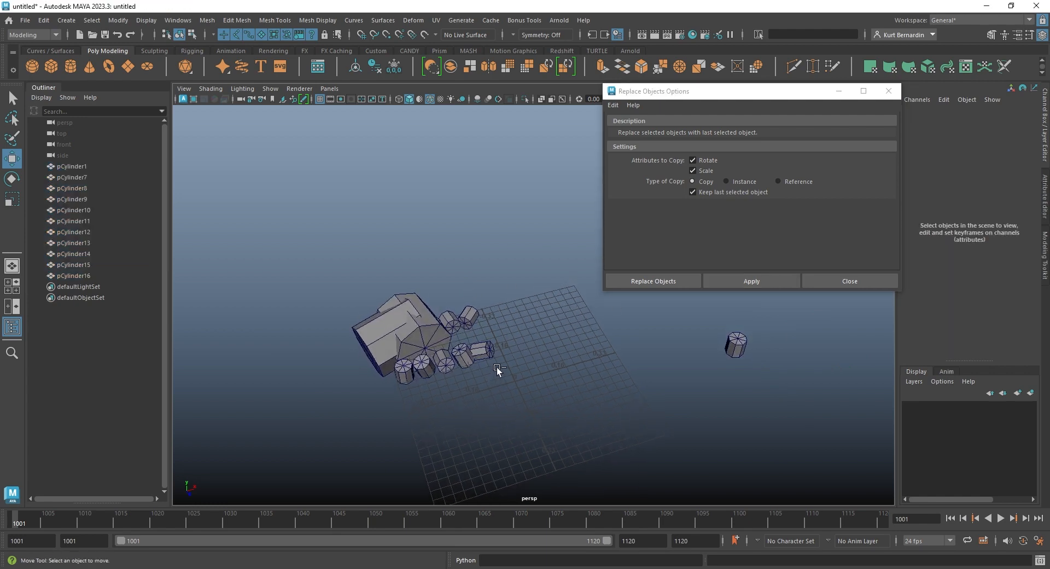
Freeze the transformations of pCylinder1 only
left_click_drag(777, 372, 696, 326)
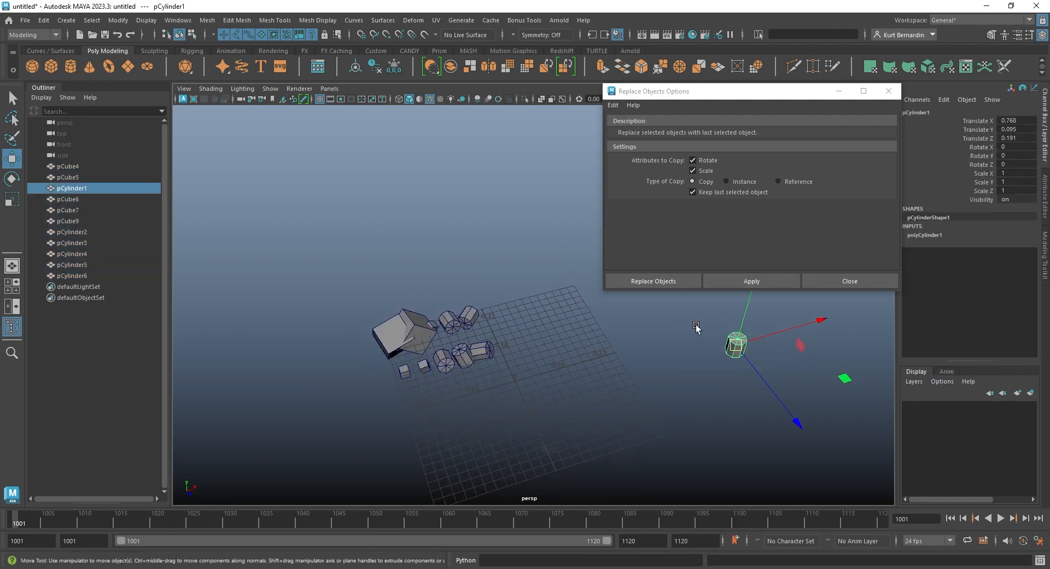
left_click(113, 21)
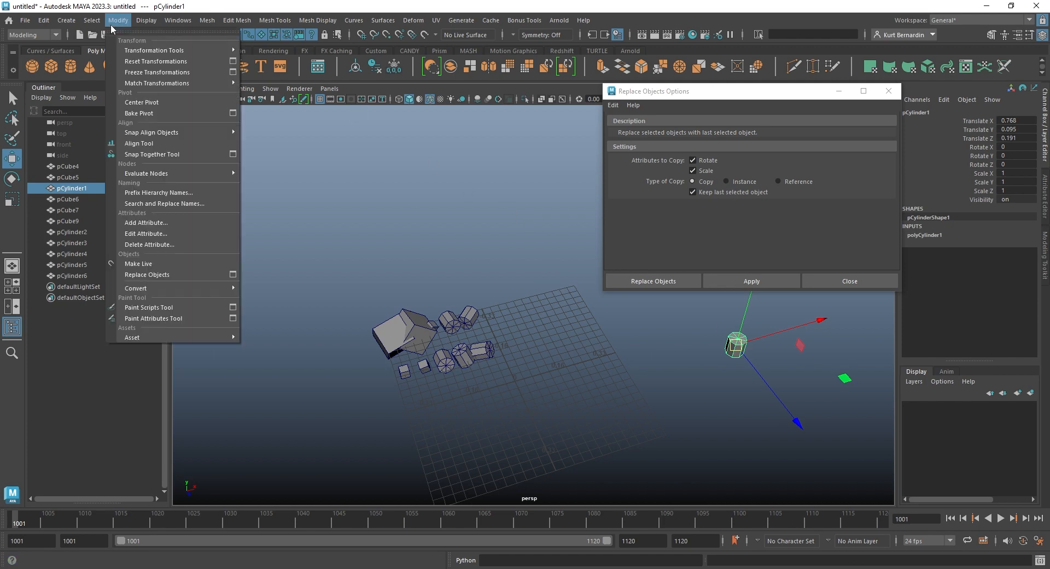
left_click(157, 72)
Replace all the other objects with copies of the frozen pCylinder1 and check the transforms of the original and its replacements
left_click_drag(302, 235, 539, 409)
left_click(736, 345, "shift")
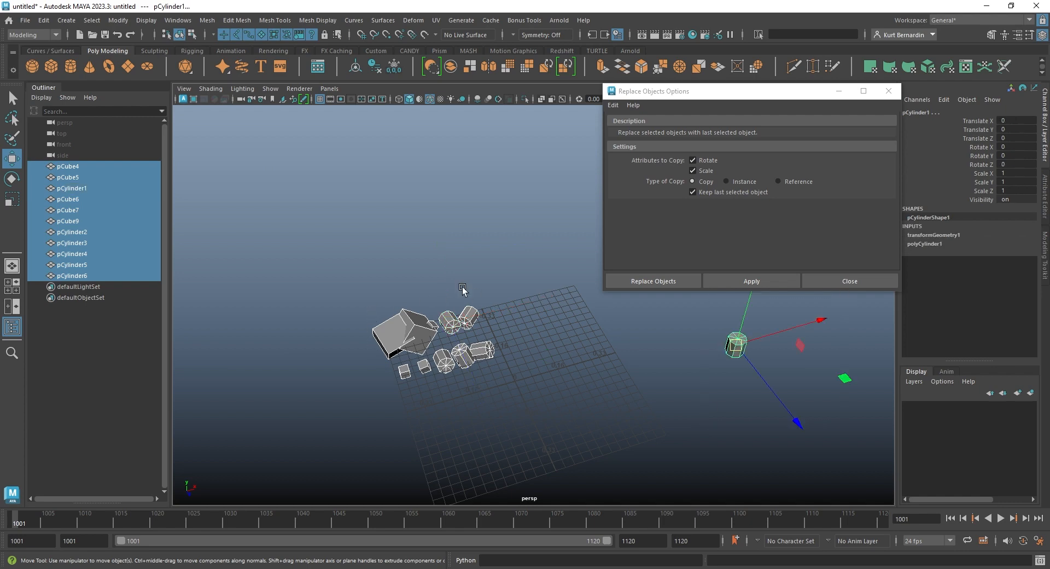
left_click(752, 281)
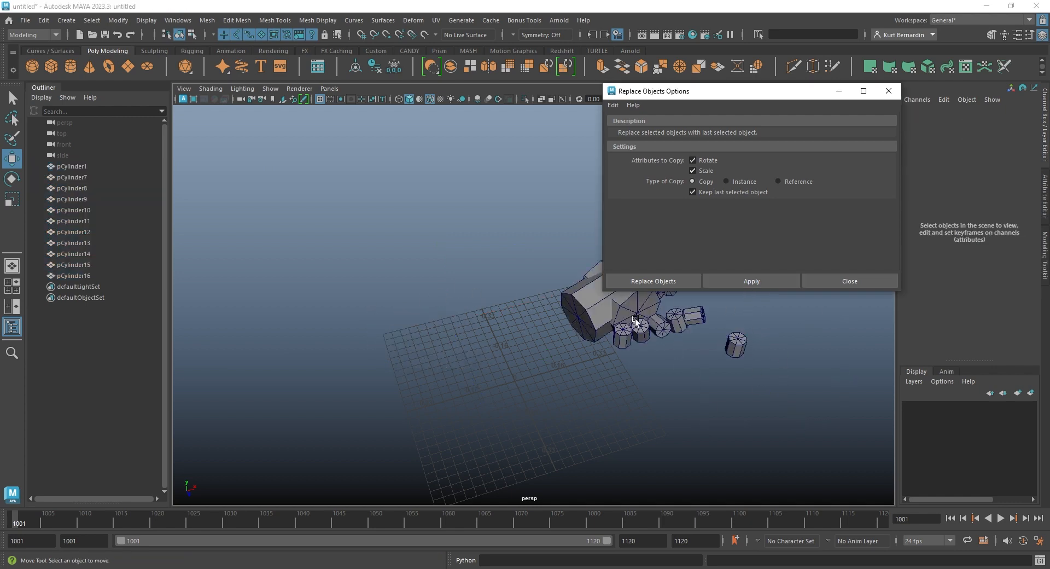
left_click(736, 345)
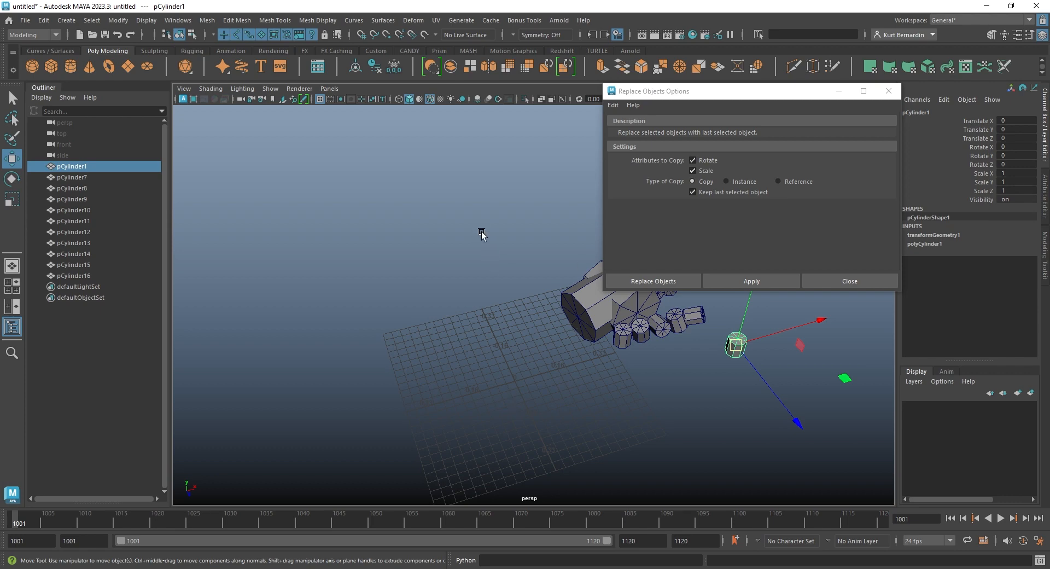
left_click_drag(483, 230, 723, 364)
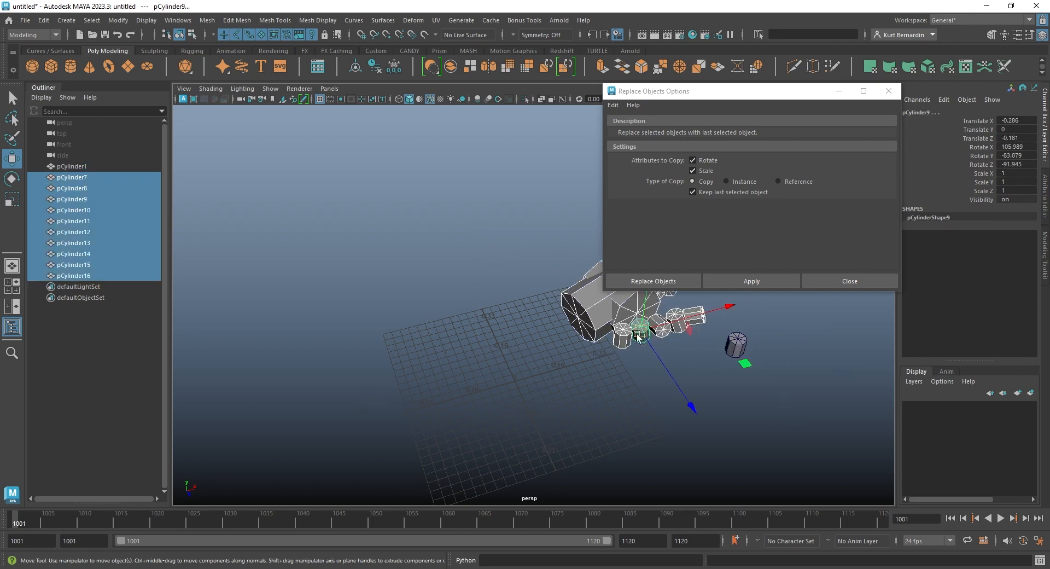
Undo the replacement made with the frozen pCylinder1 and the freezing of its transformations
key("ctrl+z")
key("ctrl+z")
key("ctrl+z")
key("ctrl+z")
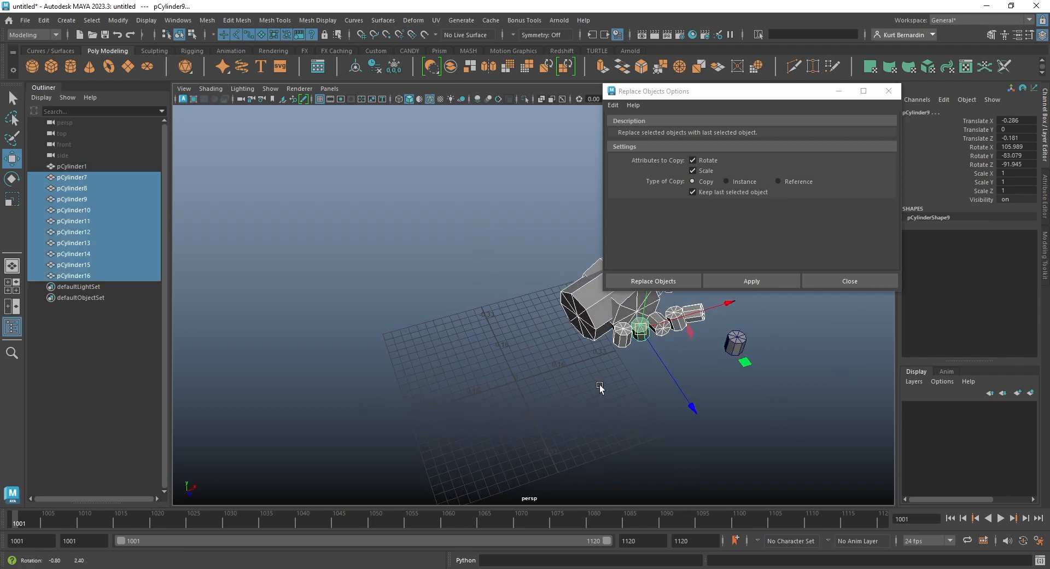
key("ctrl+z")
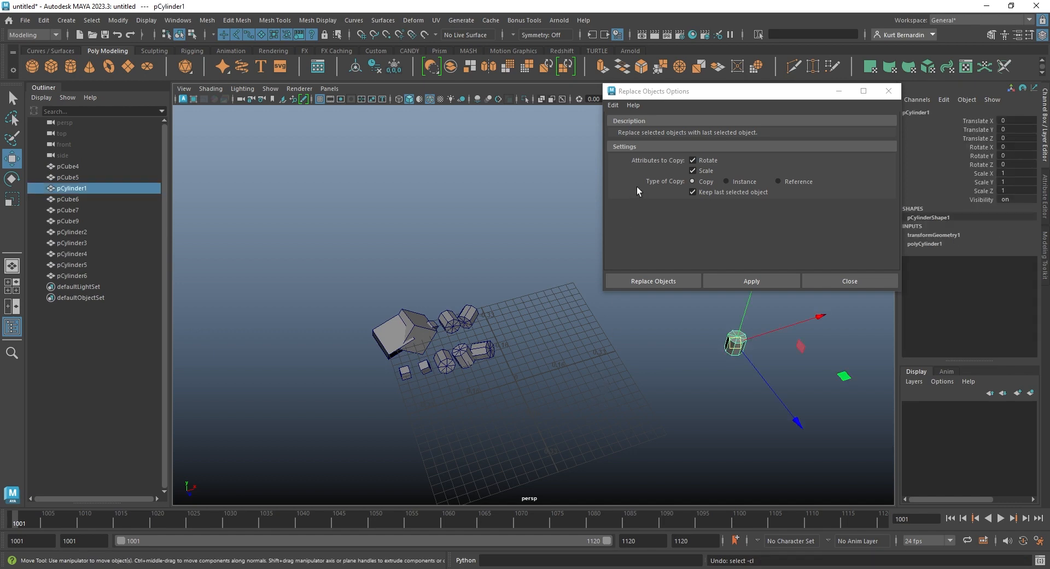
key("ctrl+z")
key("ctrl+z")
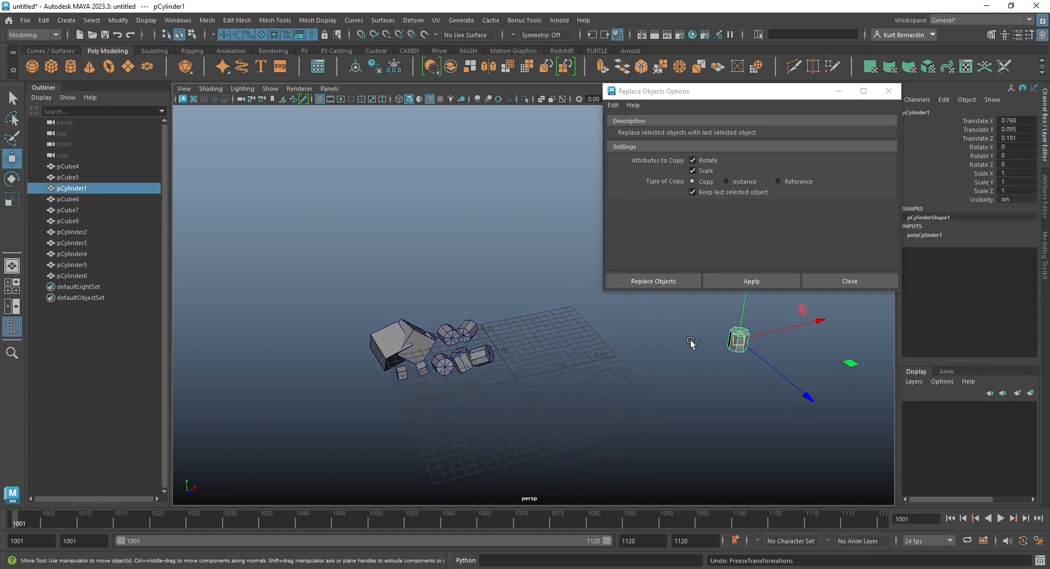
key("ctrl+z")
key("ctrl+z")
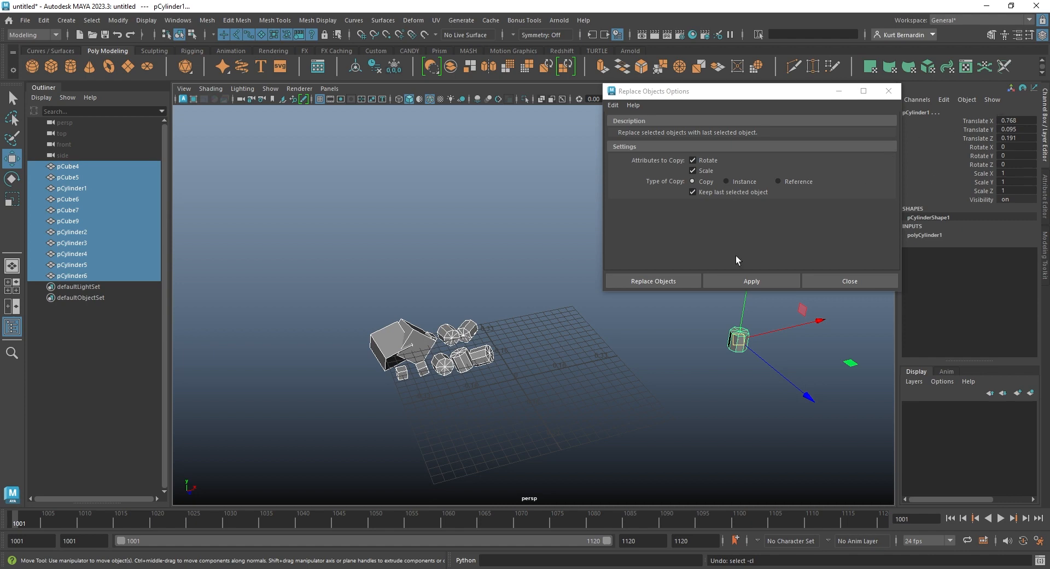
Toggle the smooth mesh preview on pCylinder4 alone
left_click_drag(498, 360, 489, 382, "alt")
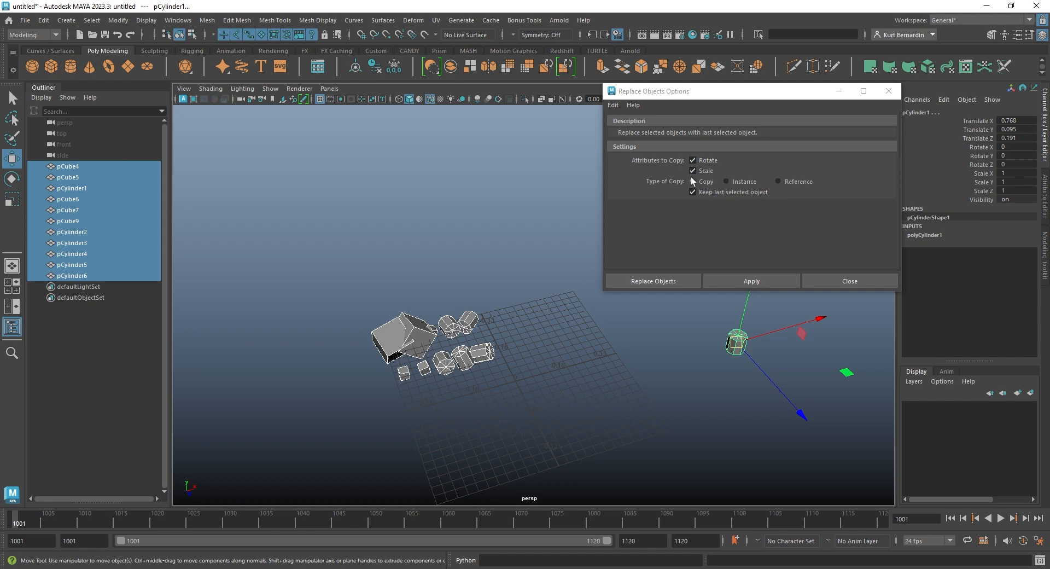
left_click(466, 357)
key("1")
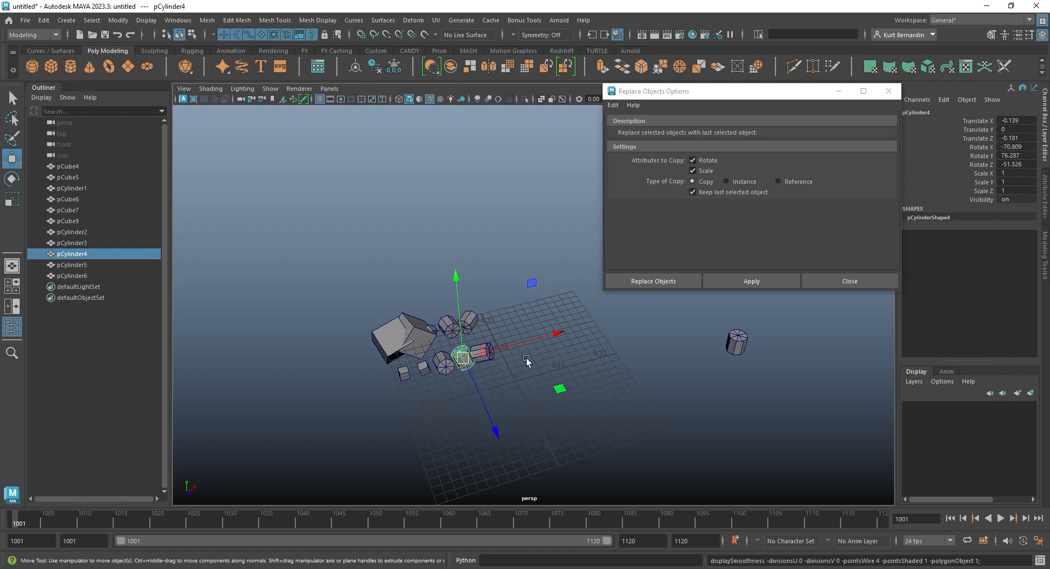
key("3")
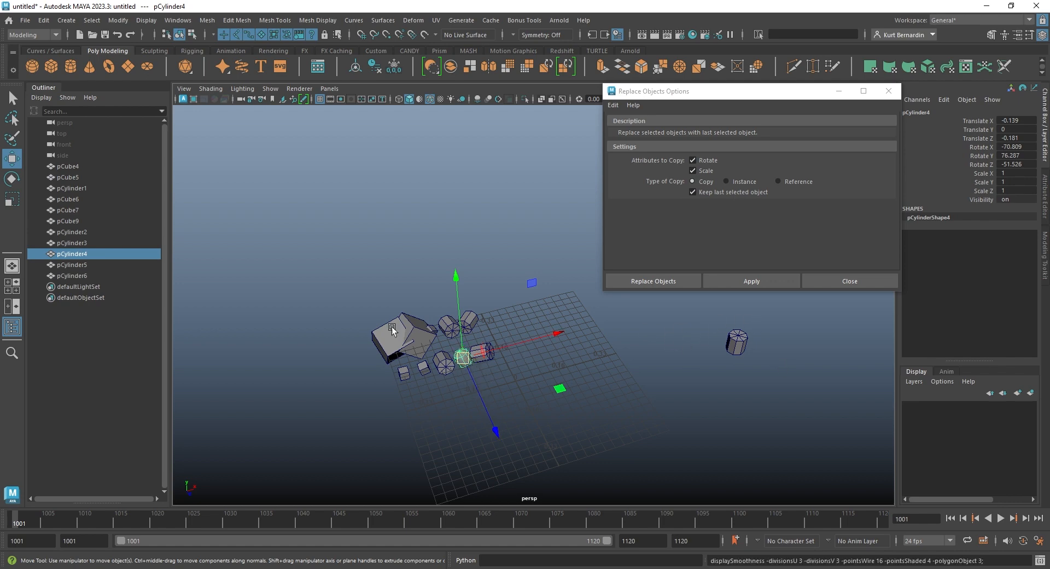
Replace all the other objects with instances of pCylinder1, copying rotation and scale, and toggle the smooth mesh preview on one instance
left_click_drag(268, 266, 811, 293)
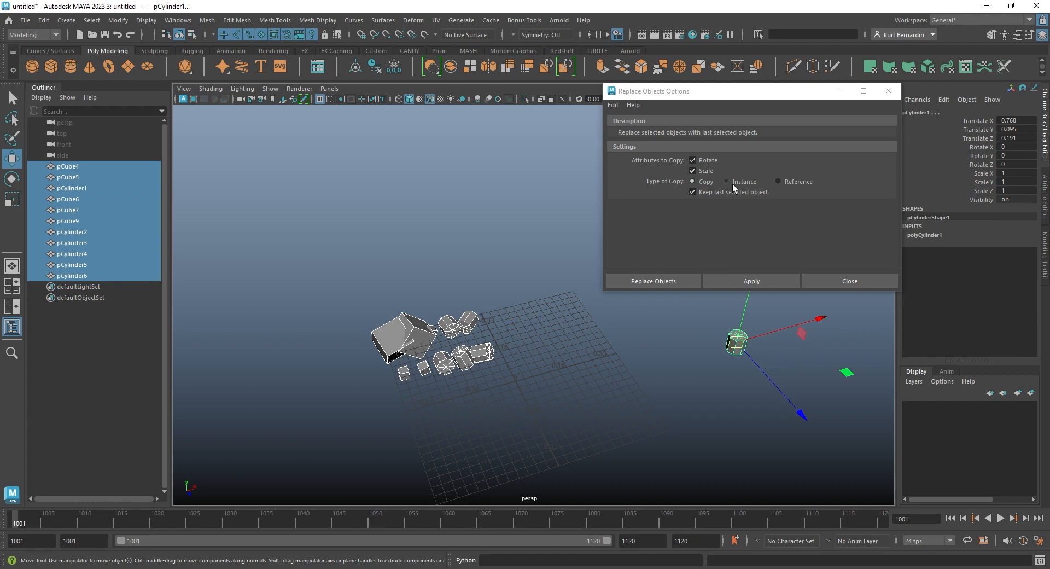
left_click(772, 280)
left_click(482, 354)
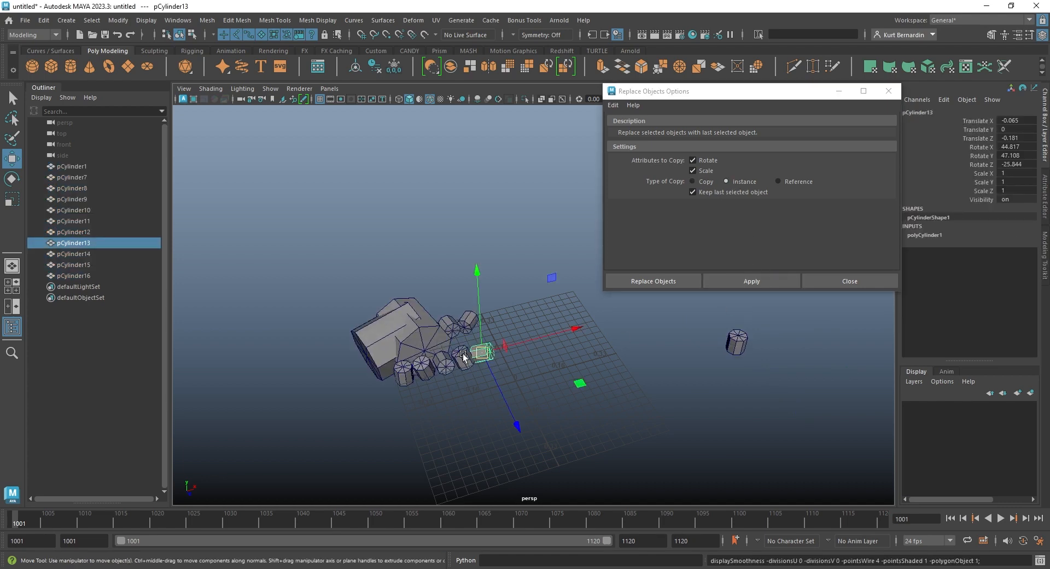
right_click_drag(476, 348, 597, 404, "alt")
middle_click_drag(597, 403, 560, 380, "alt")
key("3")
key("1")
key("q")
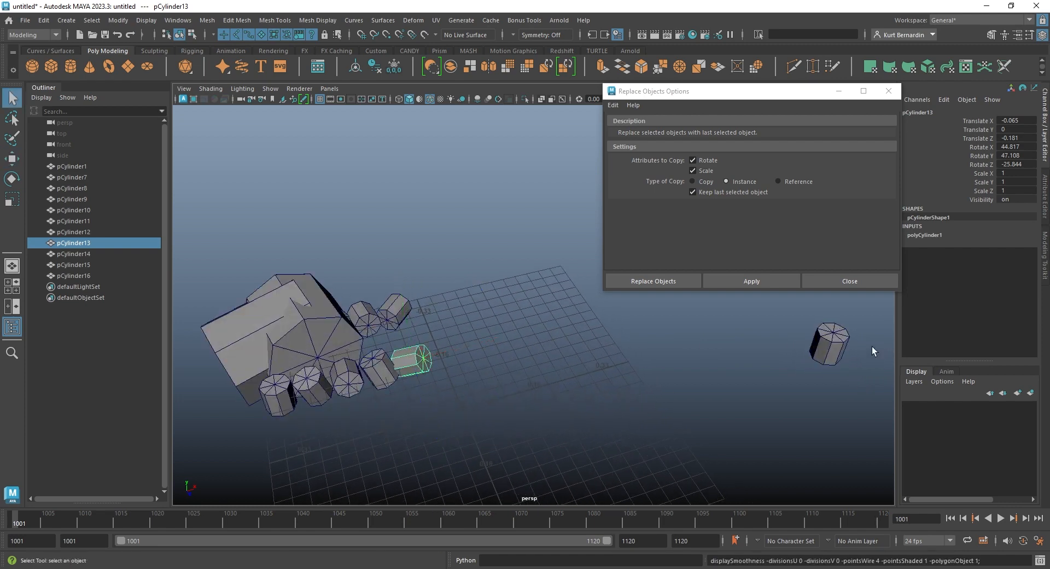
Extrude one side face of pCylinder1 and pull it out along X to about 0.444
left_click(836, 330)
right_click_drag(836, 354, 834, 287)
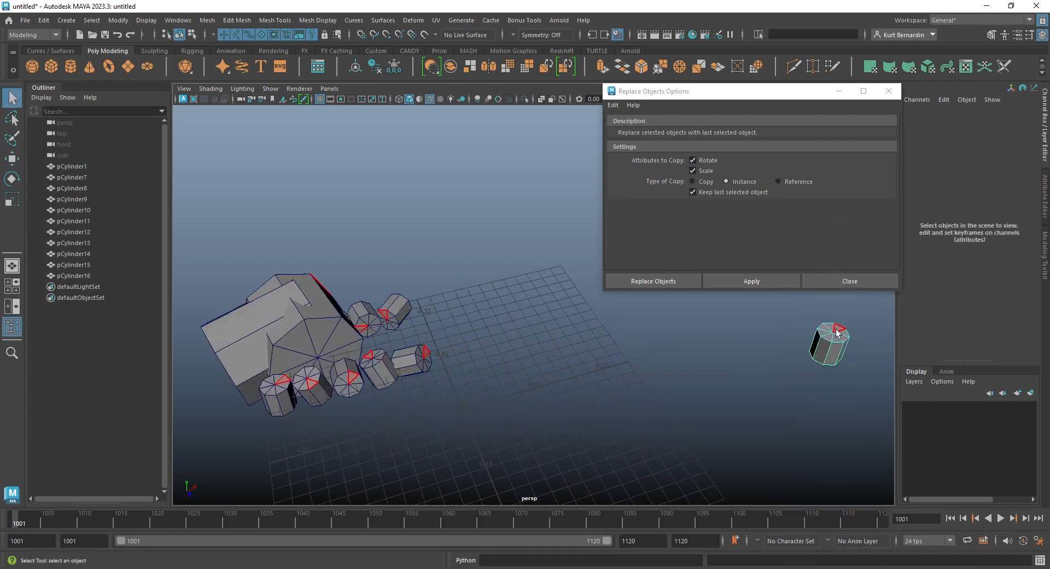
left_click(826, 353)
right_click_drag(826, 360, 820, 317, "shift")
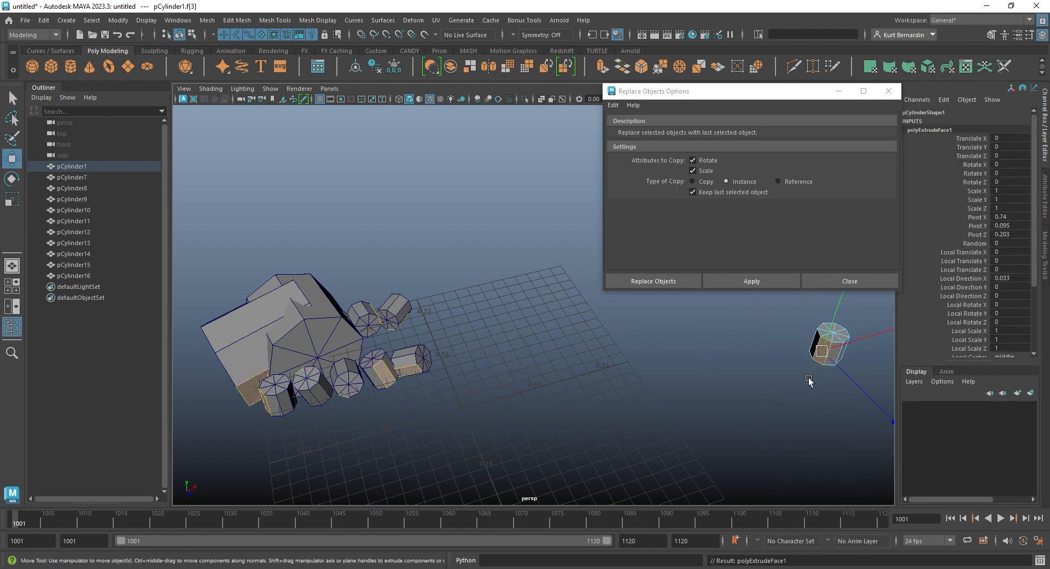
left_click_drag(823, 346, 749, 376)
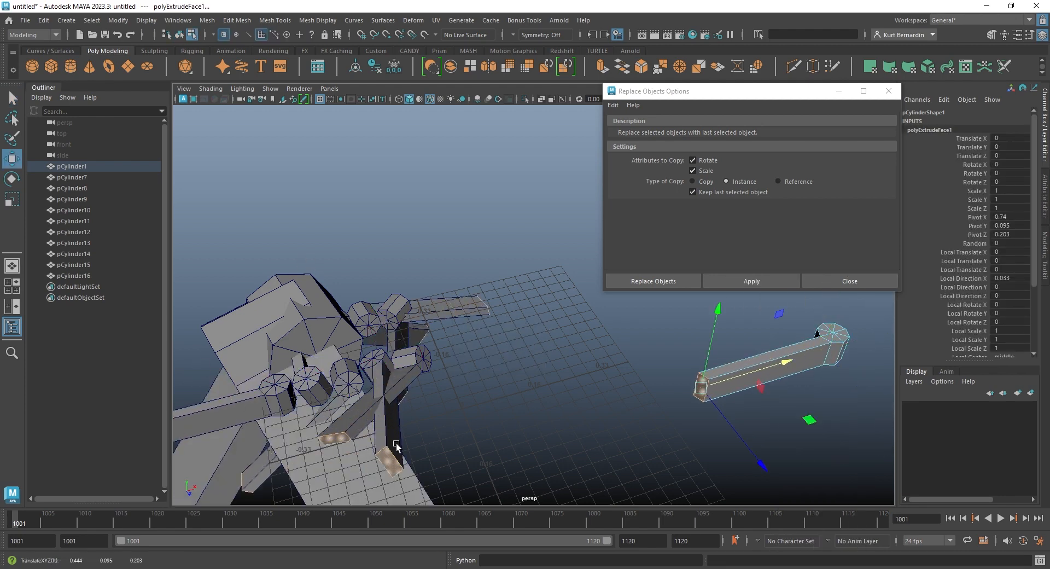
Replace all the instances with regular copies of the extruded pCylinder1, copying rotation and scale
key("F8")
left_click(760, 332)
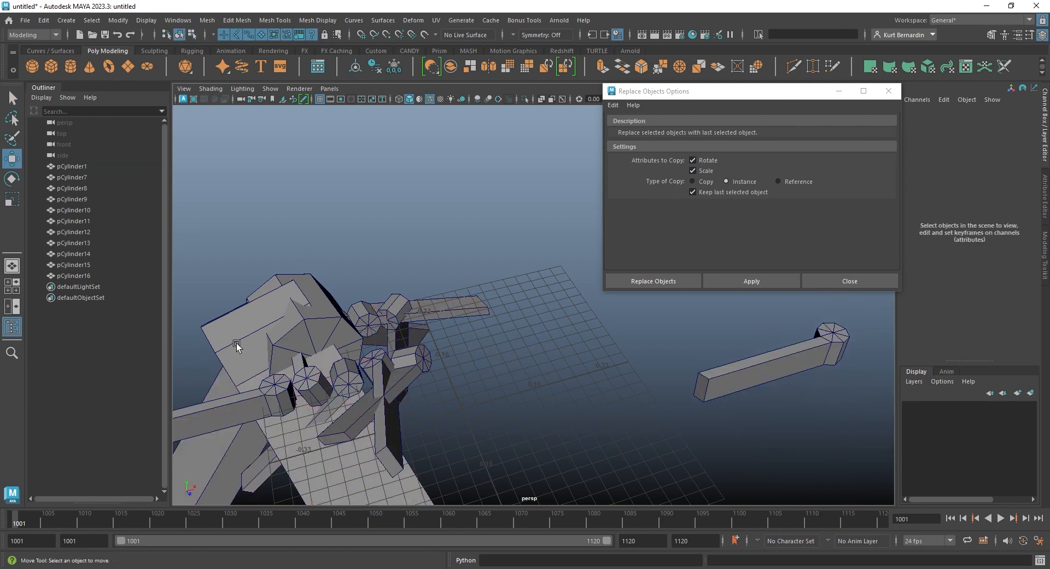
left_click_drag(474, 219, 181, 463)
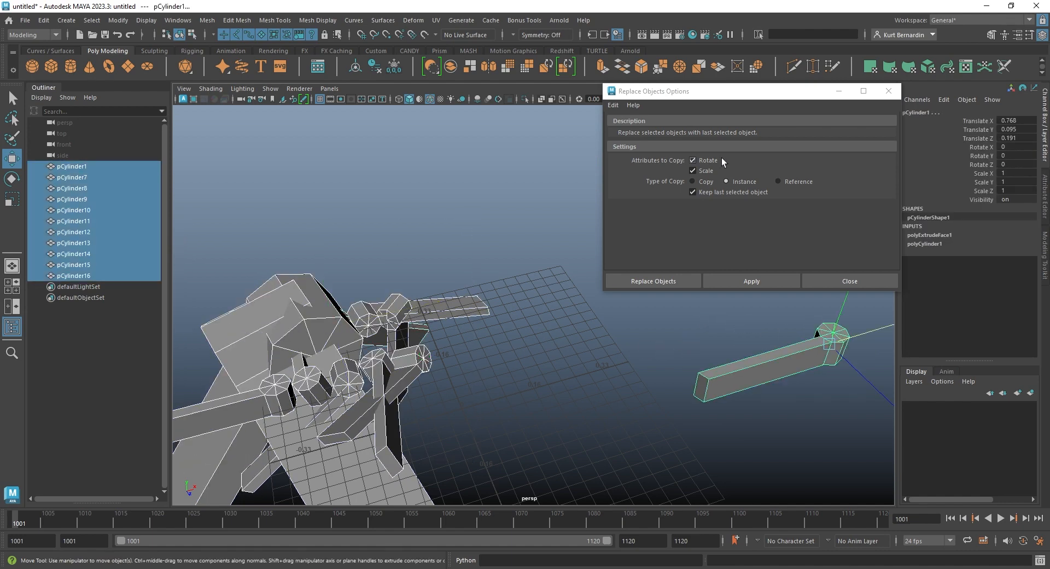
left_click(693, 181)
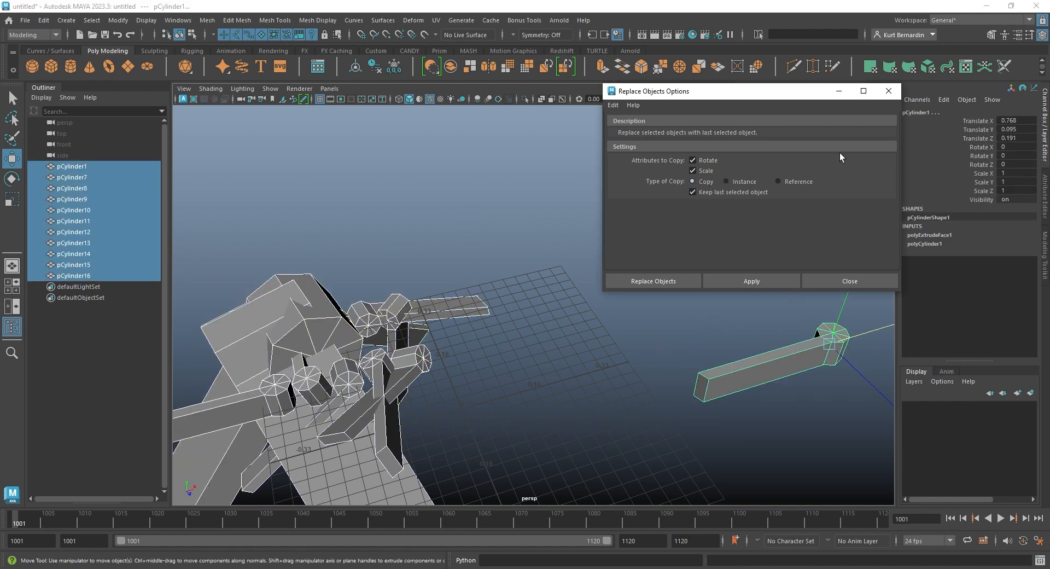
left_click(755, 280)
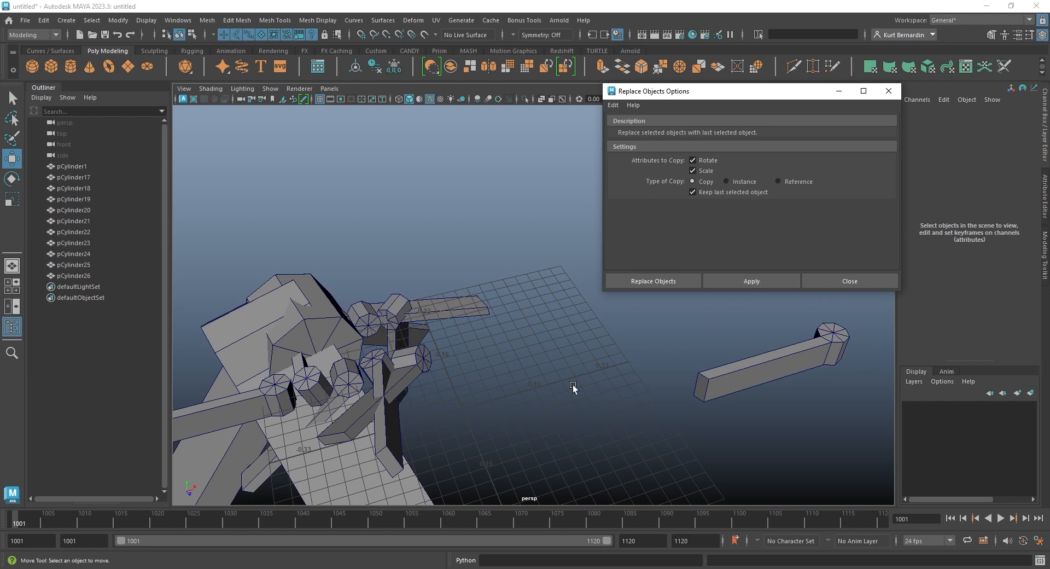
Undo the regular-copy replacement and the side-face extrusion of pCylinder1, returning to the unextruded instances
left_click(417, 317)
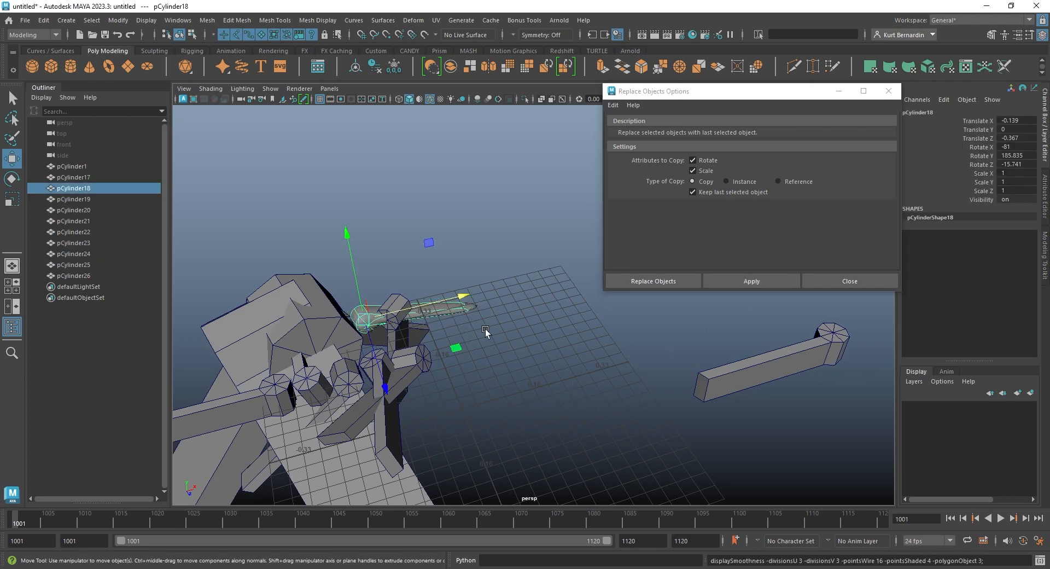
key("ctrl+z")
key("shift+z")
key("ctrl+z")
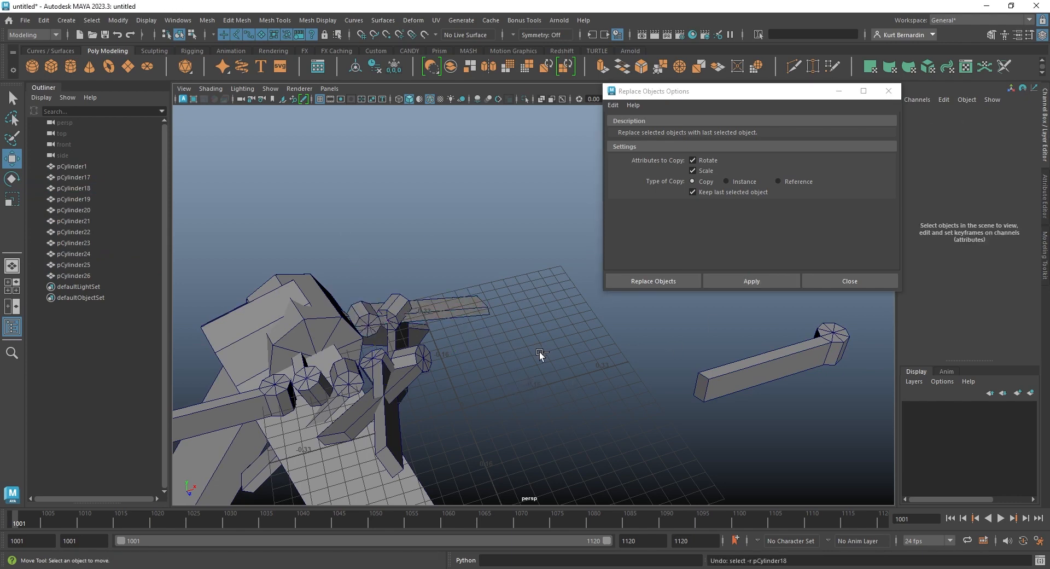
key("ctrl+z")
key("ctrl+z")
key("ctrl+z")
key("ctrl+z")
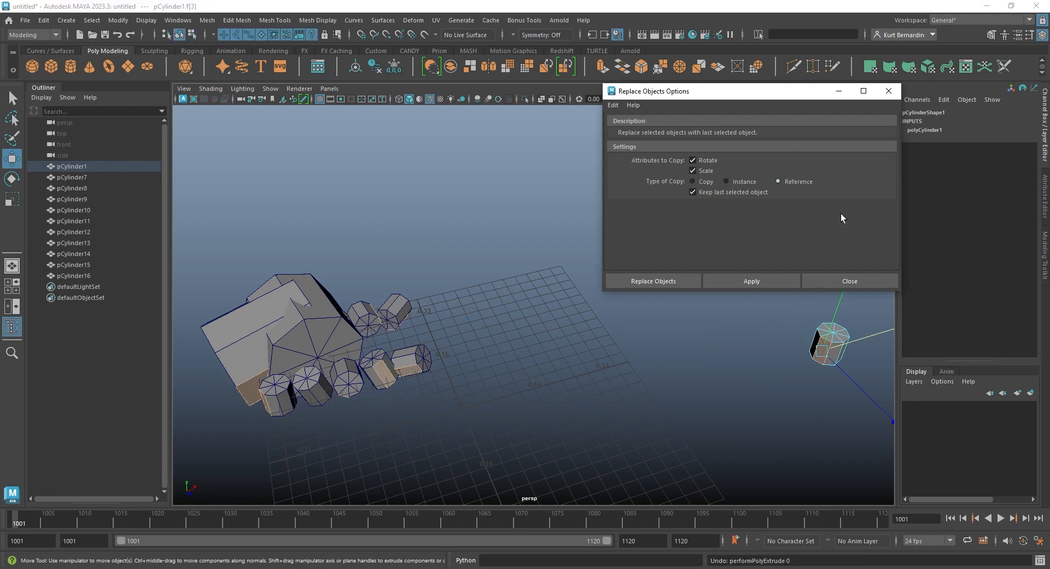
Try to replace all the other cylinders with references of pCylinder1, copying rotation and scale
right_click_drag(829, 256, 874, 244)
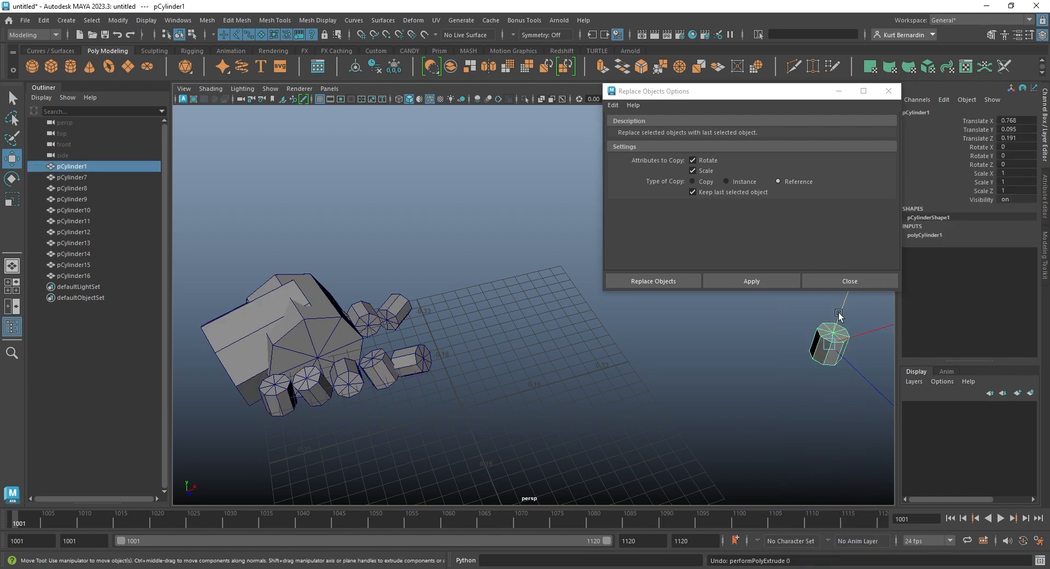
left_click_drag(465, 251, 165, 438)
left_click_drag(735, 408, 897, 271, "shift")
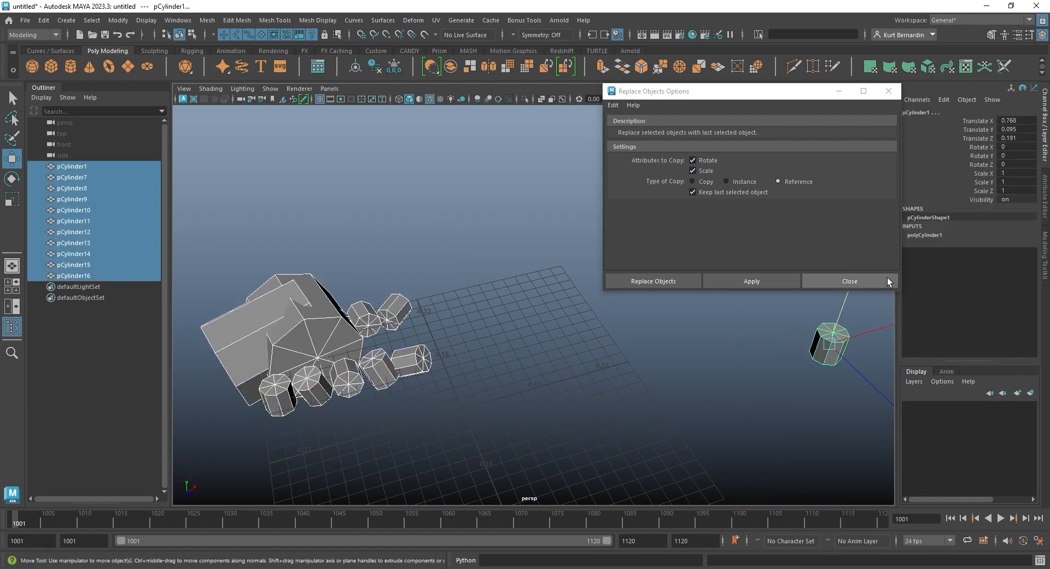
left_click(771, 283)
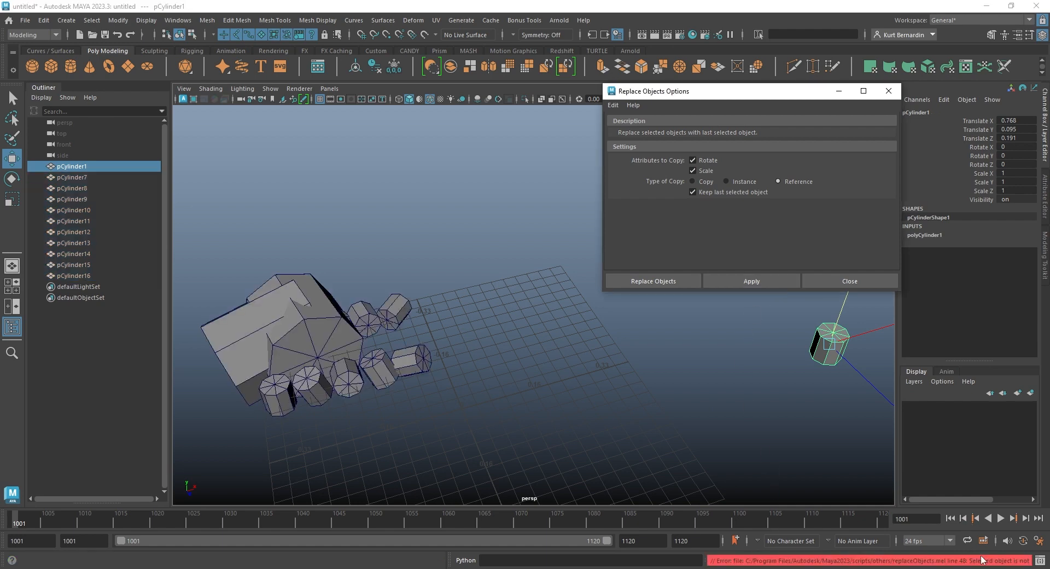
key("ctrl+z")
key("ctrl+z")
key("ctrl+z")
key("ctrl+z")
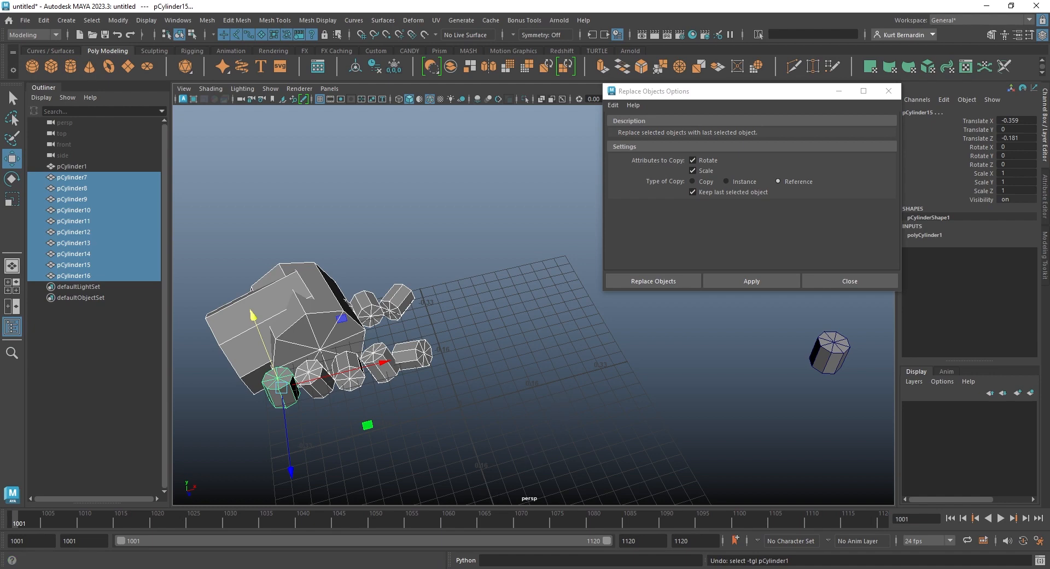
Switch to the flatiron_building.0014_DEMO_replaceObjects_02 scene and replace the temporary window planes on the facade with copies of window_02_grp, copying rotation and scale
left_click(304, 539)
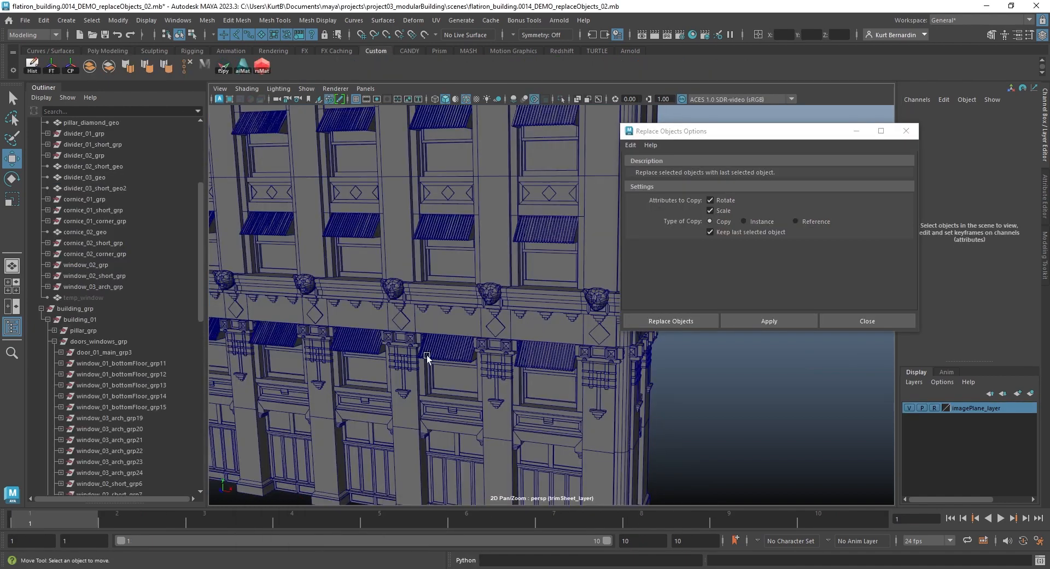
scroll(432, 274, "down", 5)
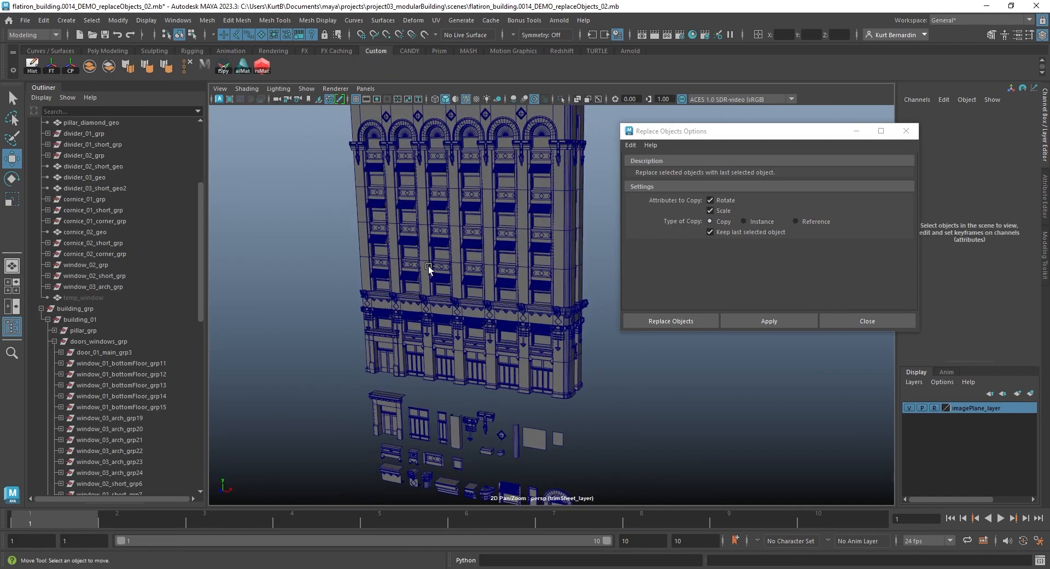
left_click(431, 272)
scroll(530, 301, "up", 6)
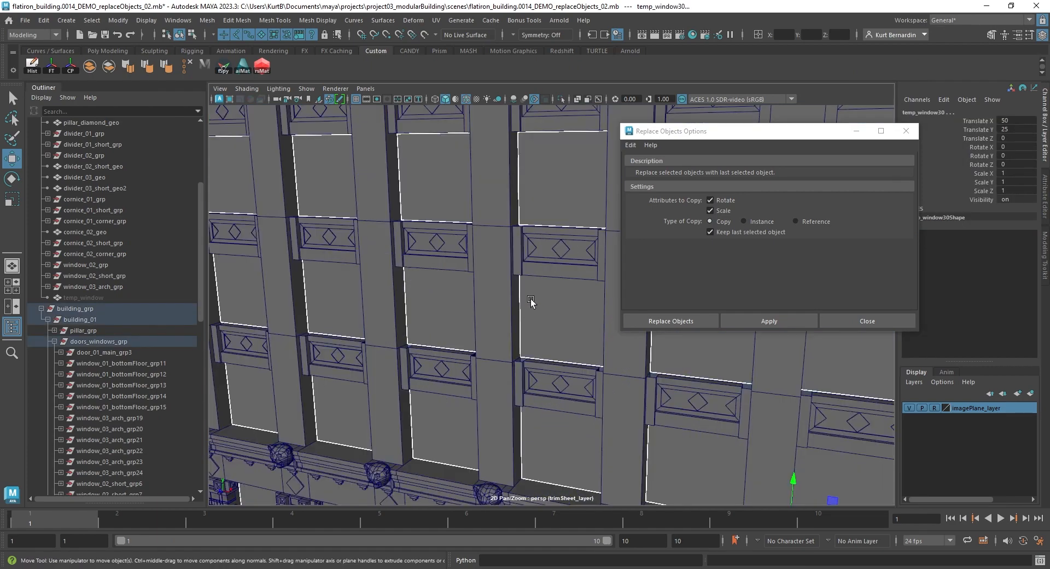
left_click_drag(531, 301, 438, 299, "alt")
scroll(469, 300, "down", 2)
middle_click_drag(469, 300, 506, 221, "alt")
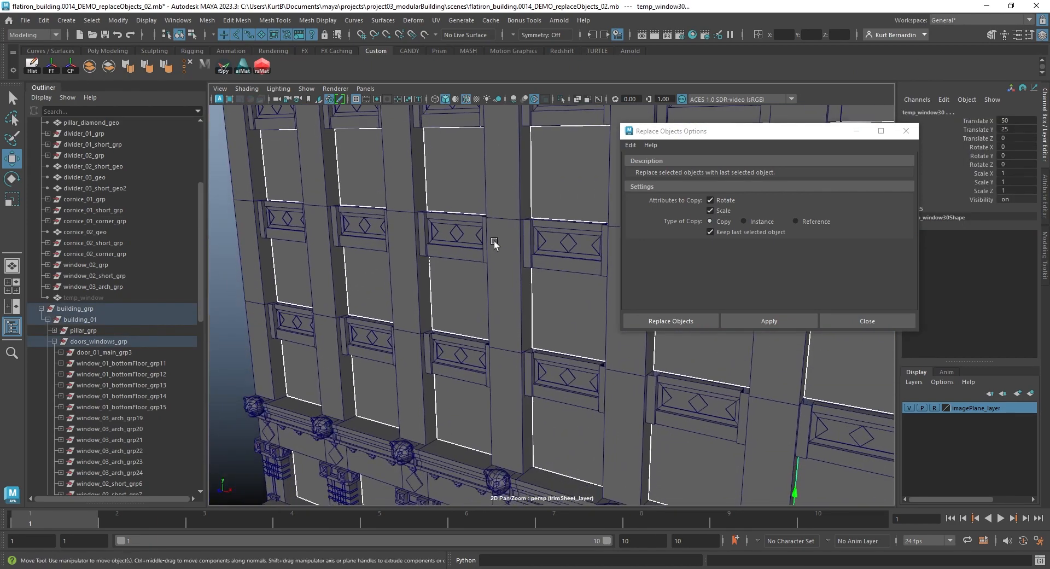
scroll(481, 268, "down", 5)
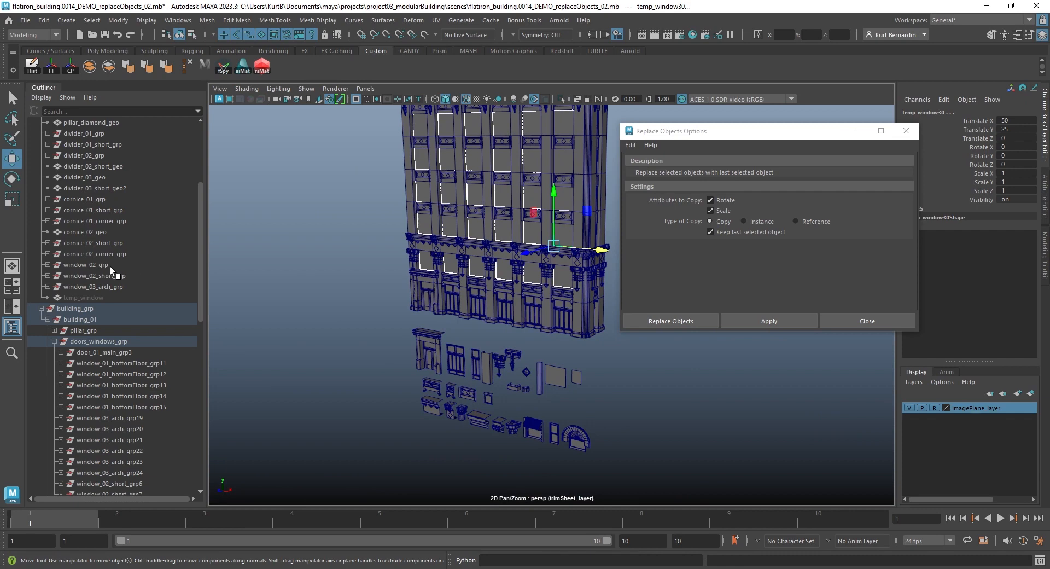
left_click(109, 267)
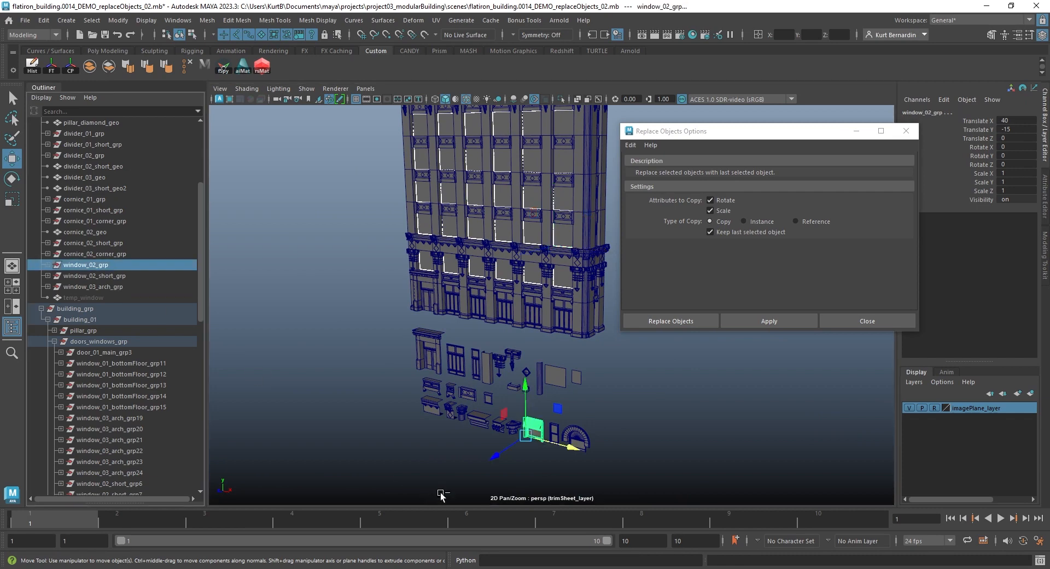
scroll(566, 410, "up", 4)
middle_click_drag(566, 410, 569, 204, "alt")
middle_click_drag(323, 202, 365, 421, "alt")
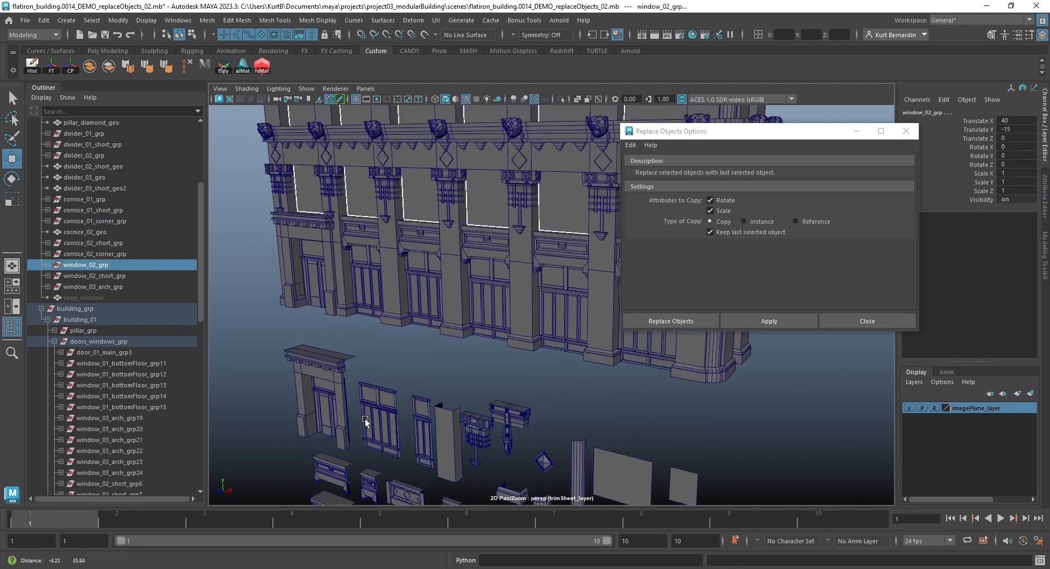
middle_click_drag(473, 220, 513, 211, "alt")
left_click_drag(545, 306, 554, 504, "alt")
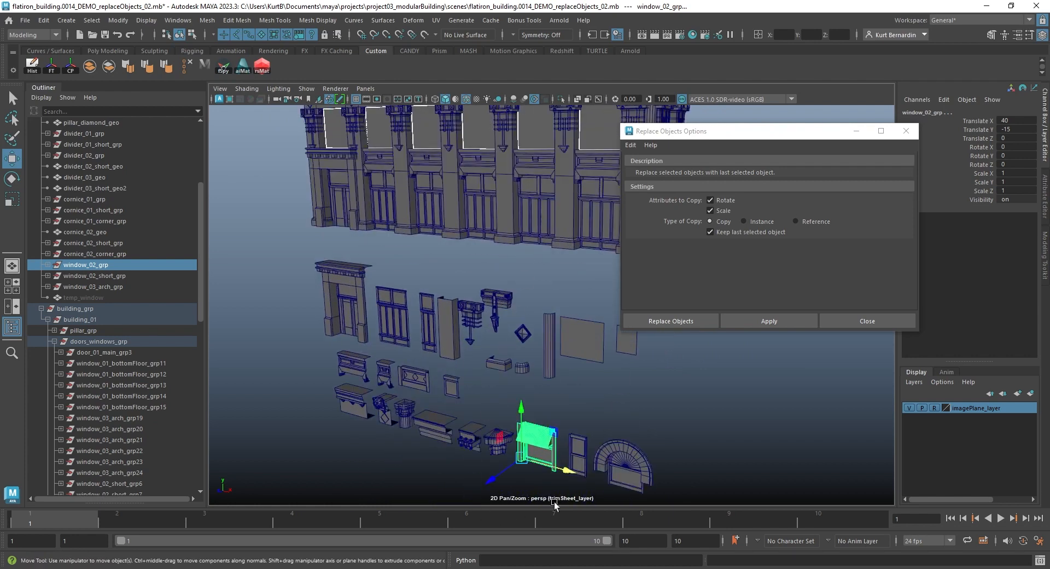
left_click(787, 322)
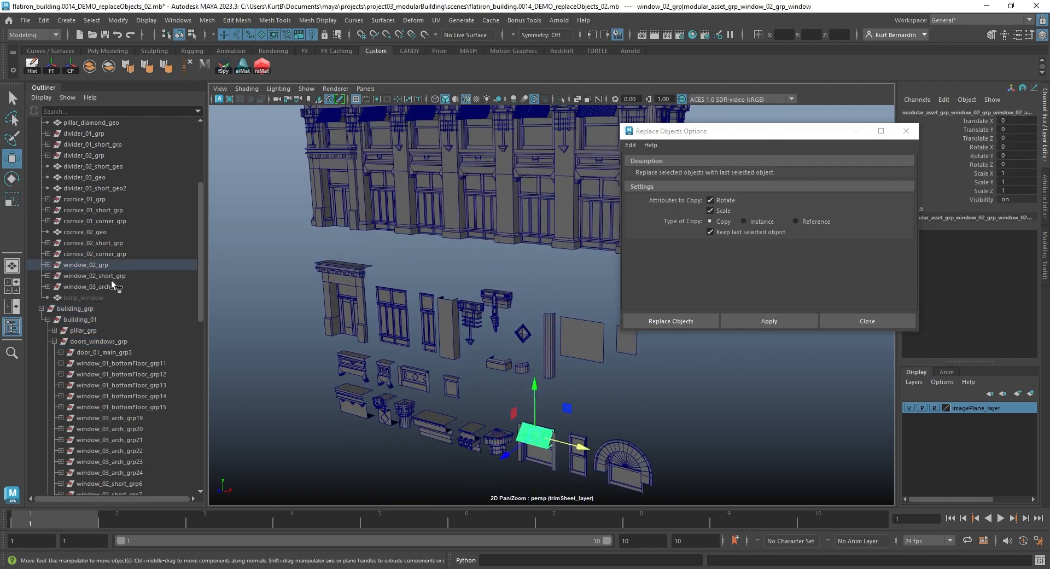
Expand window_02_grp in the Outliner and examine its child objects and transform values
left_click(48, 265)
left_click(85, 267)
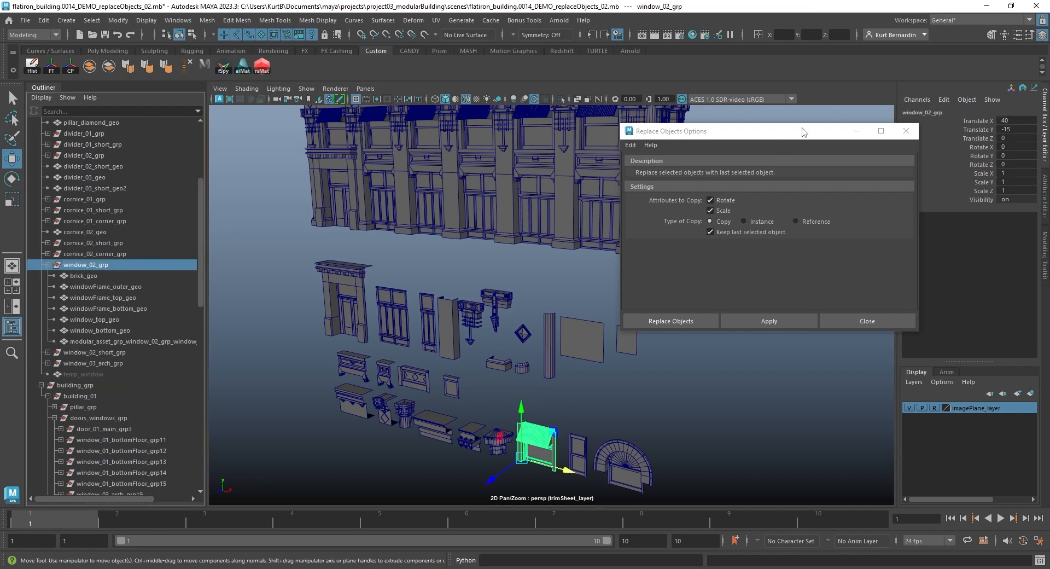
left_click_drag(803, 131, 756, 136)
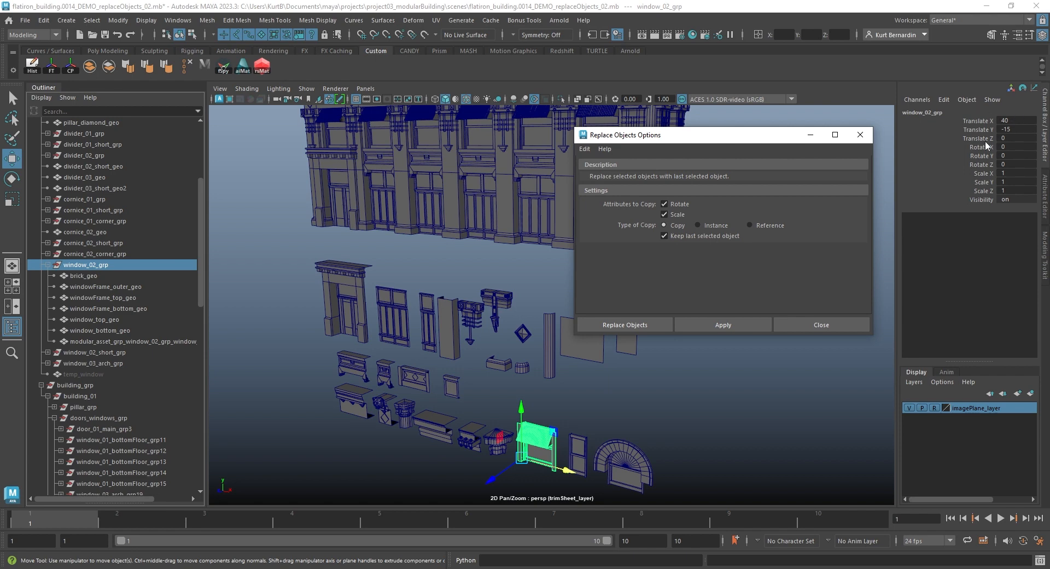
Try moving window_02_grp freehand among the modular pieces and straight up about 19.2 units, undoing each move
left_click_drag(390, 445, 445, 440, "alt")
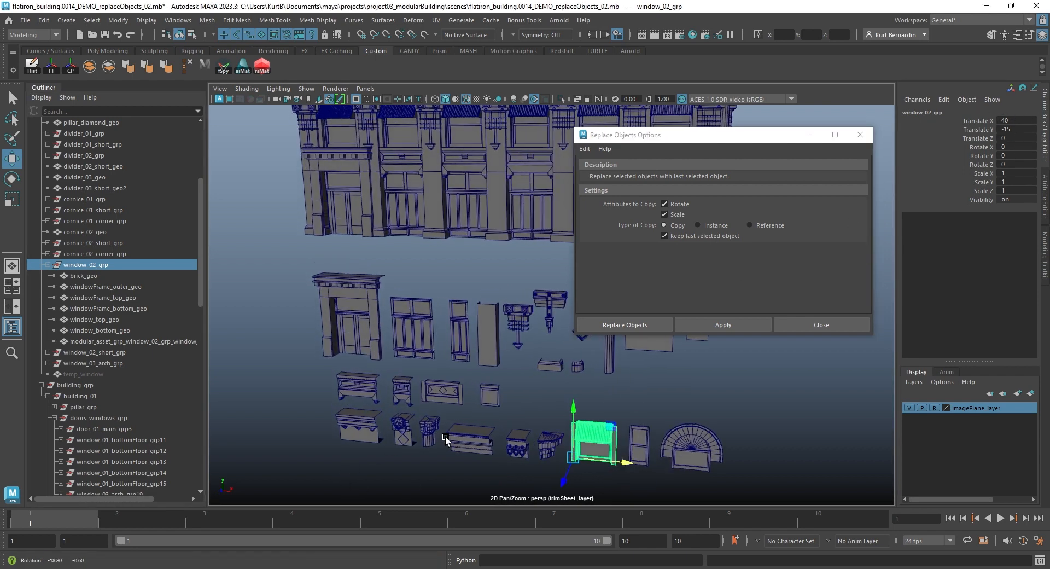
scroll(575, 458, "down", 3)
left_click_drag(565, 402, 537, 390)
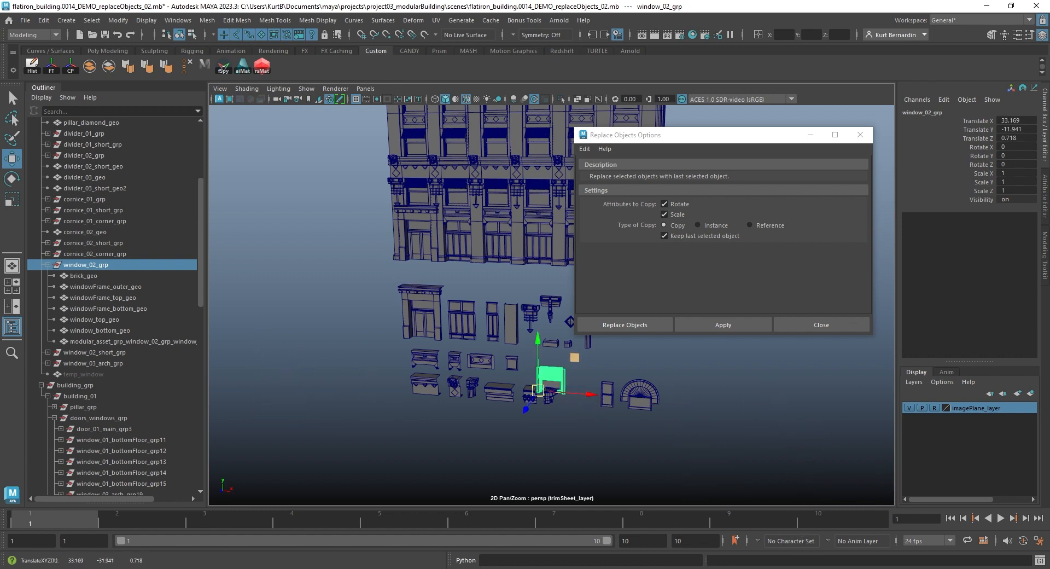
left_click_drag(545, 383, 574, 395)
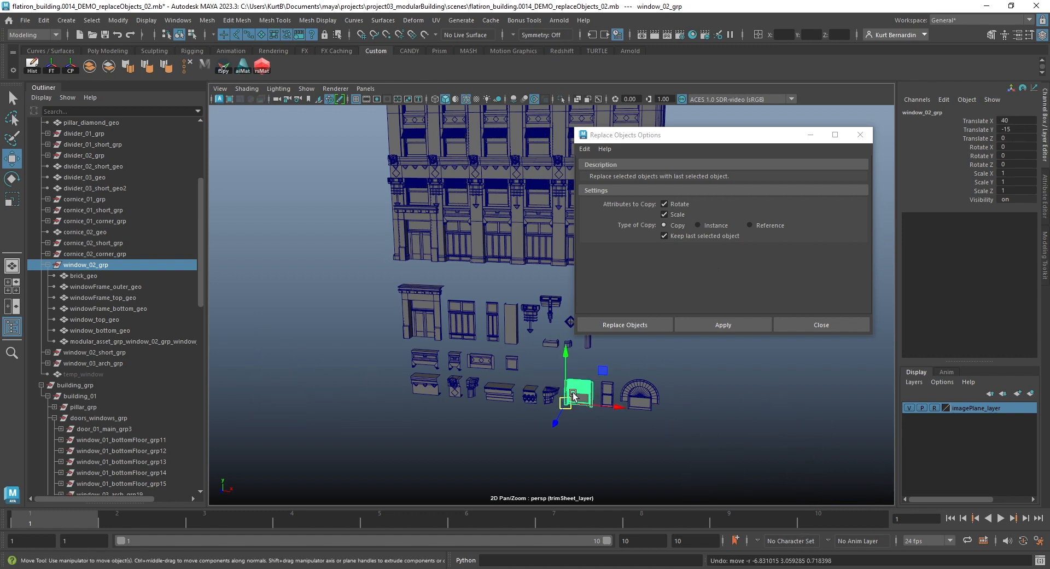
middle_click_drag(551, 342, 514, 348, "alt")
right_click_drag(514, 348, 540, 364, "alt")
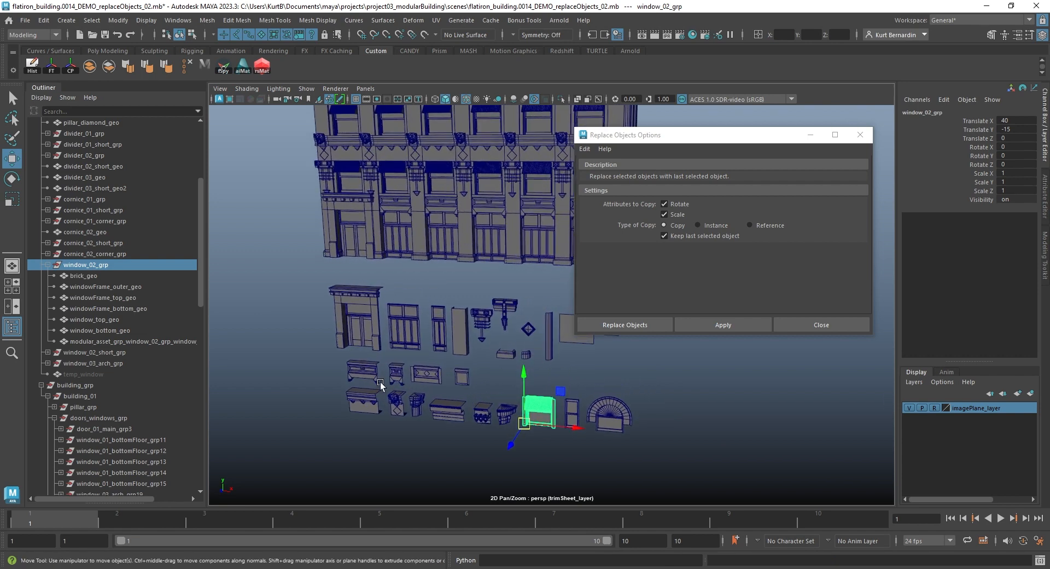
left_click_drag(512, 376, 512, 290)
key("ctrl+z")
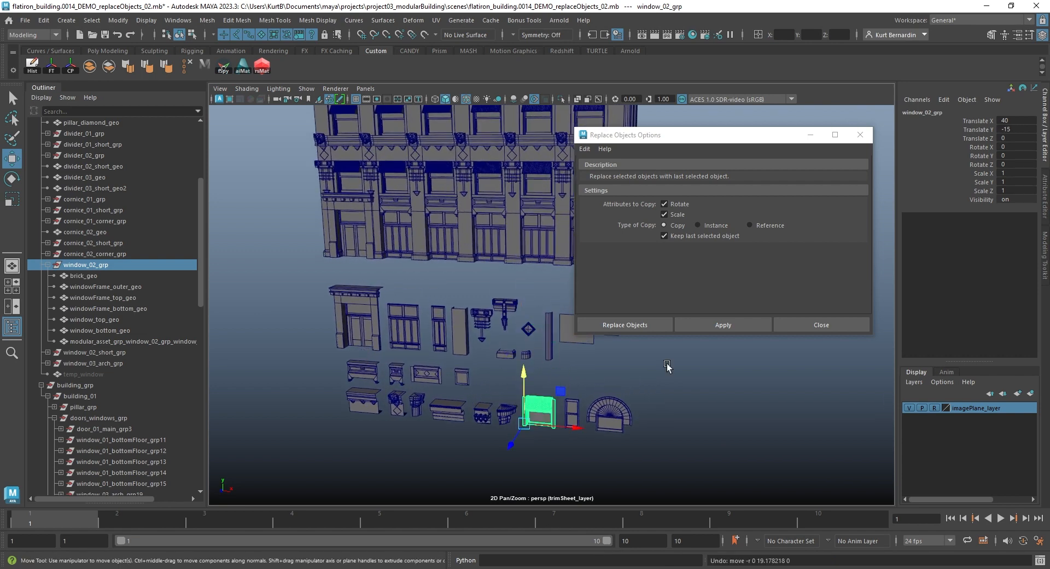
middle_click_drag(508, 348, 541, 398, "alt")
left_click_drag(542, 398, 531, 392, "alt")
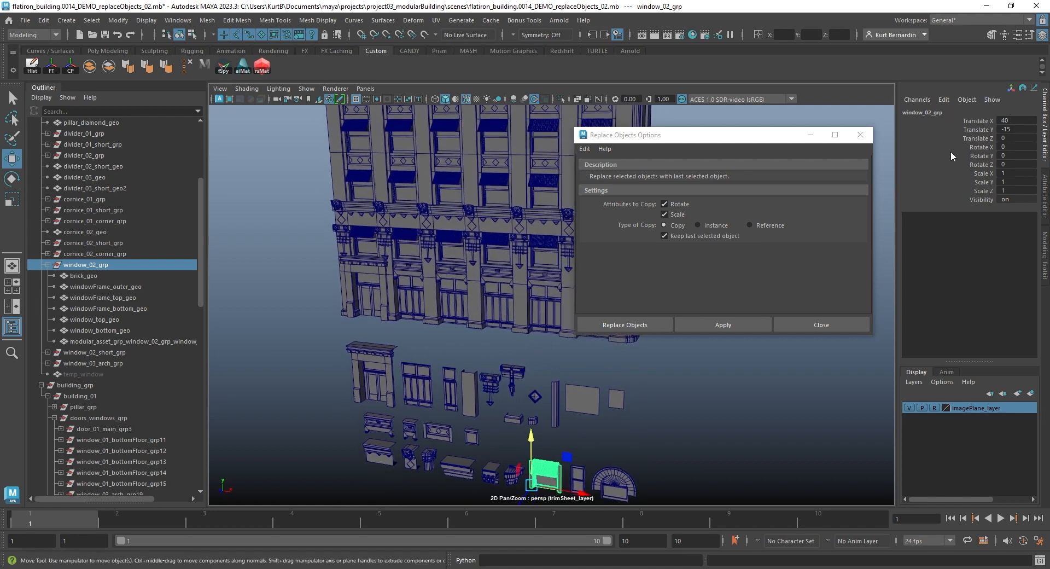
Replace window_02_grp1 through window_02_grp30 with instances of window_02_grp, copying rotation and scale
left_click_drag(709, 138, 790, 146)
left_click(554, 257)
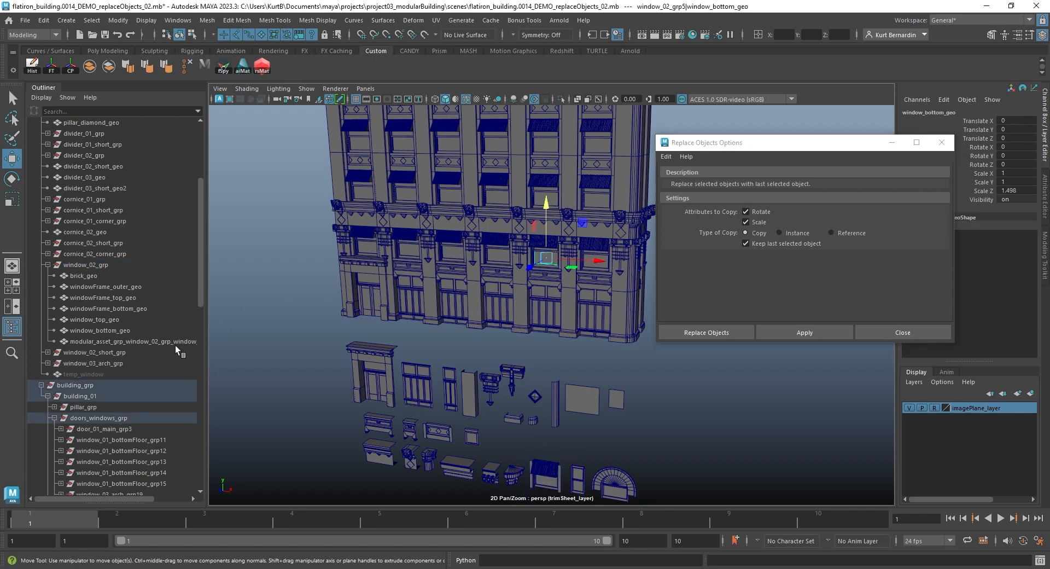
scroll(125, 393, "down", 10)
left_click(109, 287)
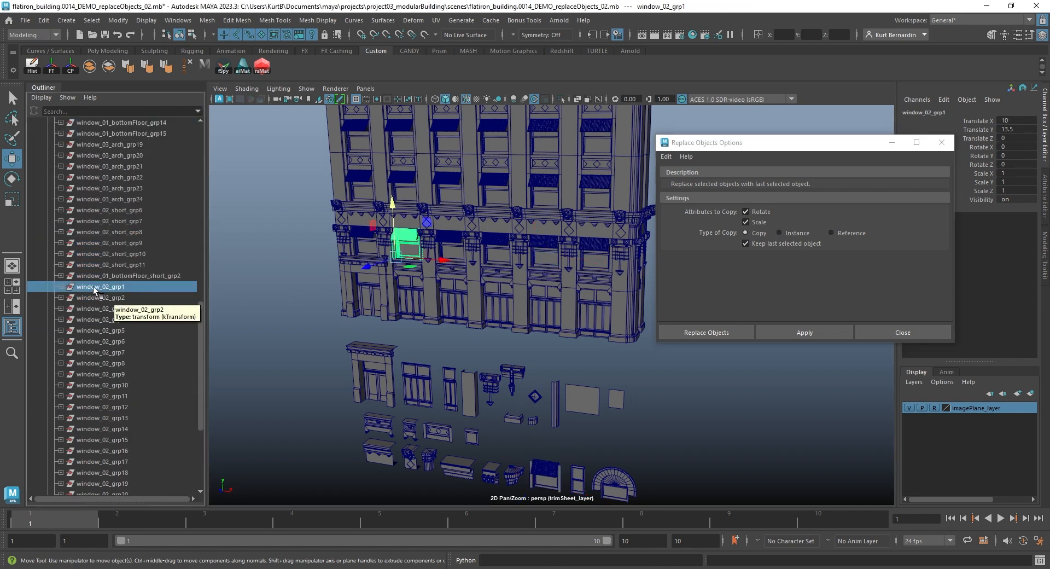
scroll(113, 290, "down", 5)
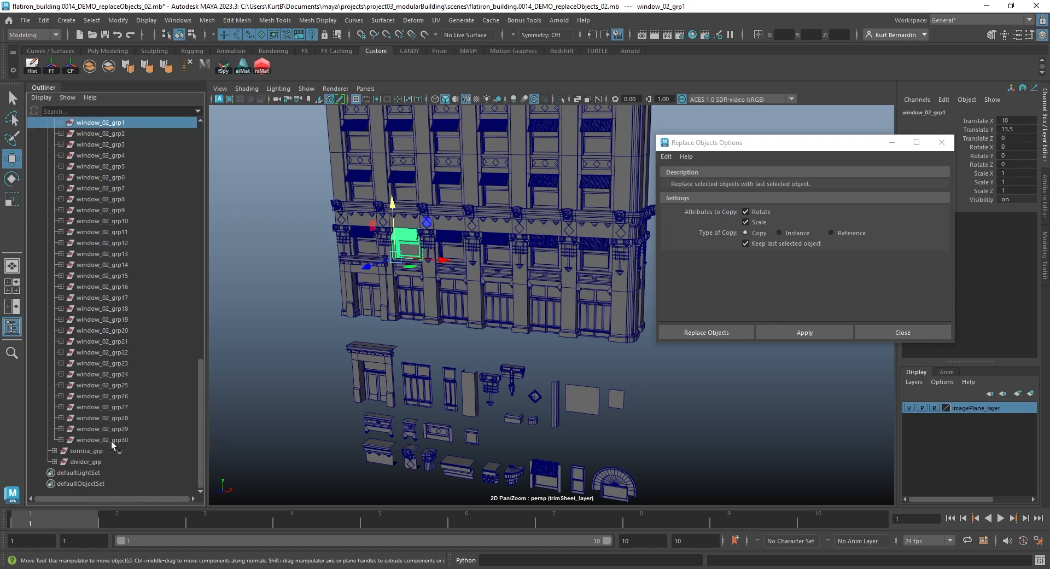
left_click(110, 439, "shift")
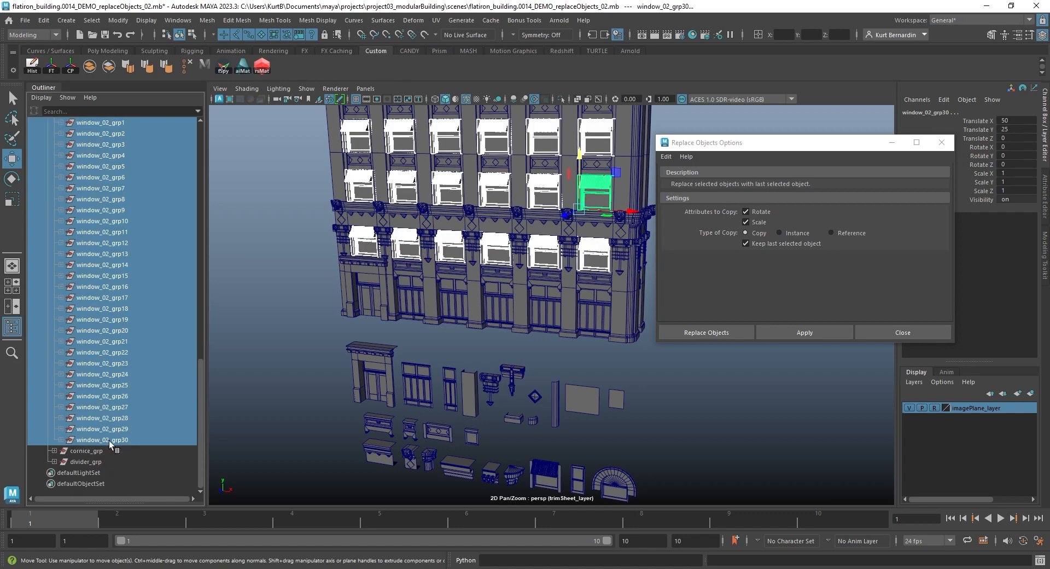
scroll(114, 334, "up", 10)
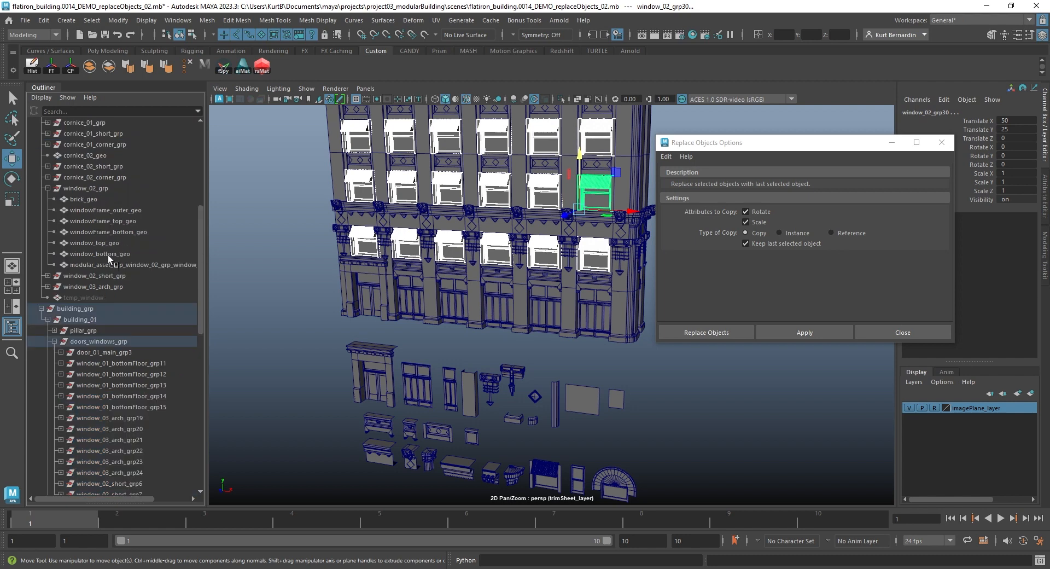
left_click(100, 188, "ctrl")
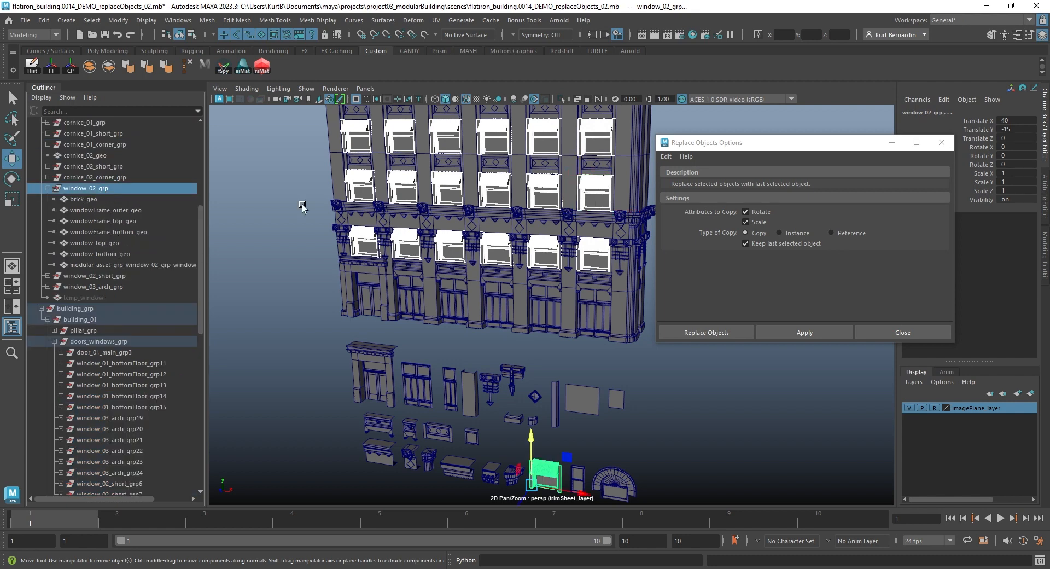
left_click(808, 232)
left_click(833, 329)
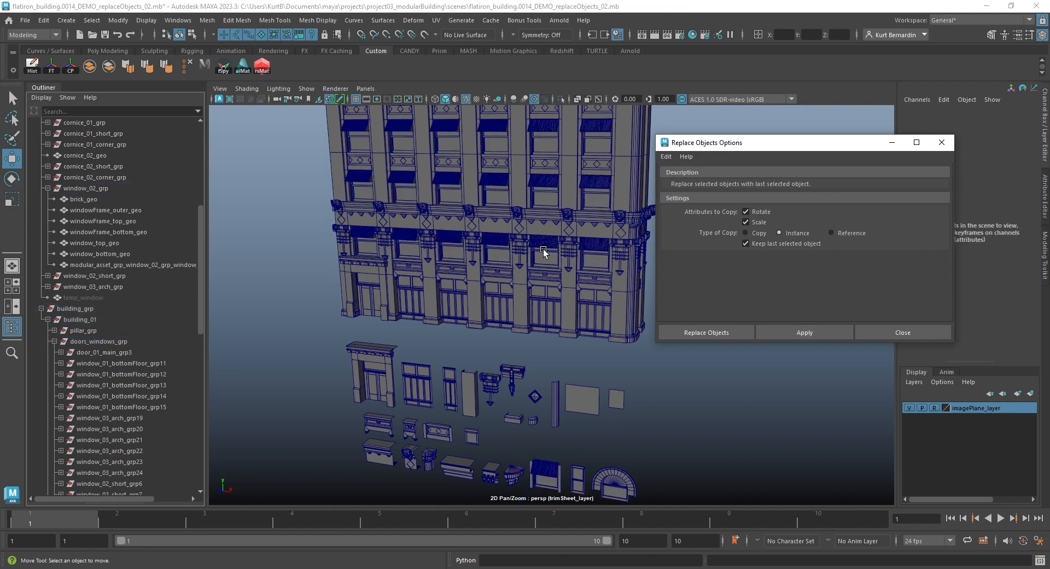
Toggle the smooth mesh preview on one instanced awning to check the others, and collapse doors_windows_grp in the Outliner
scroll(584, 320, "up", 8)
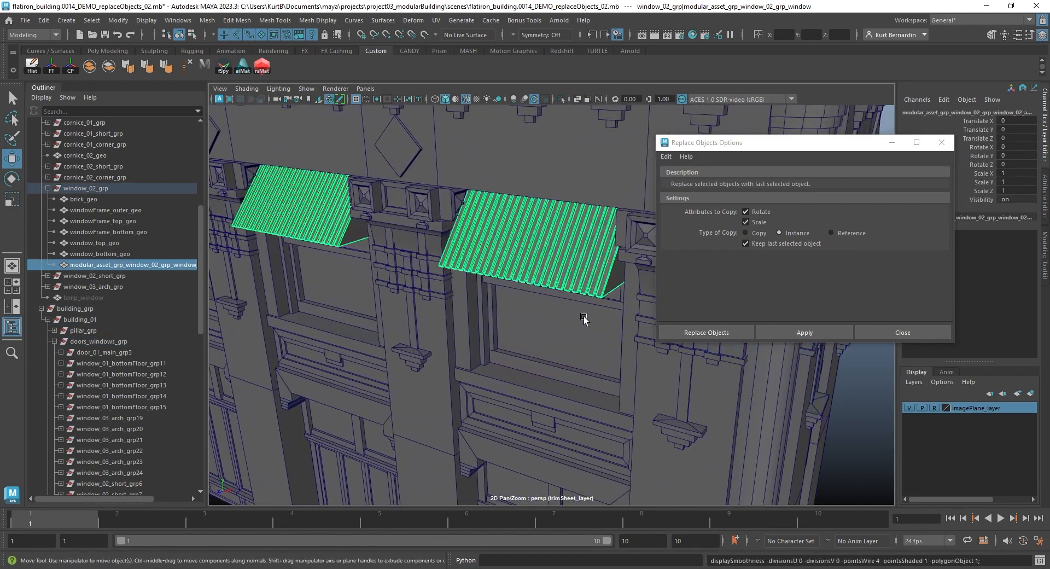
scroll(583, 311, "down", 5)
scroll(584, 311, "down", 6)
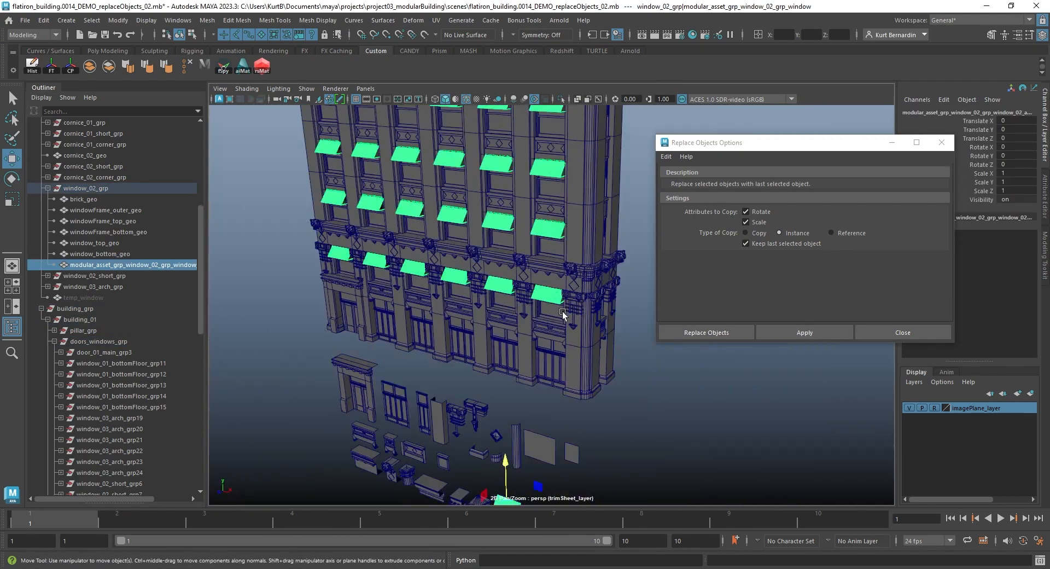
left_click(497, 281)
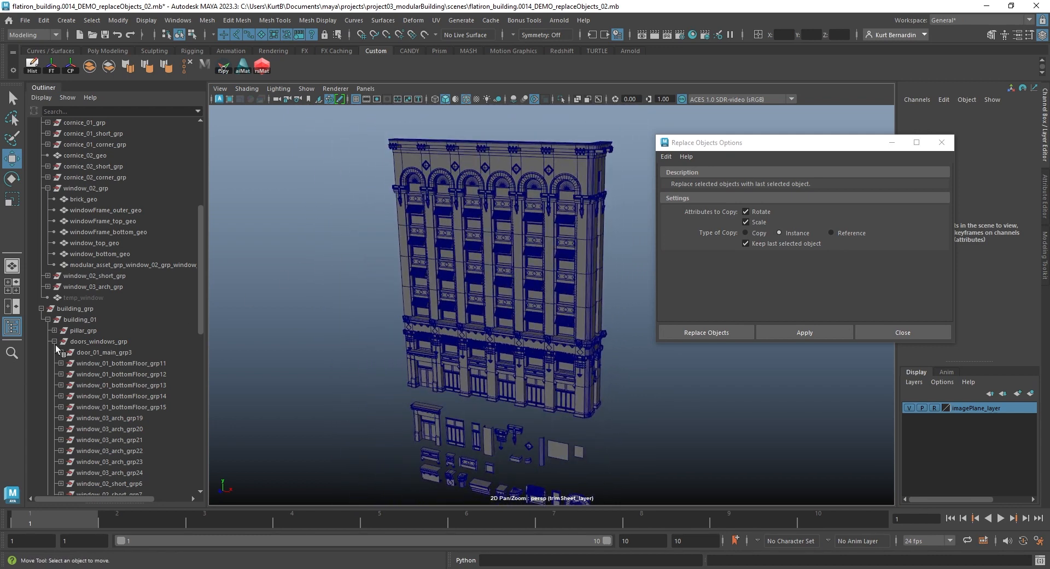
left_click(55, 342)
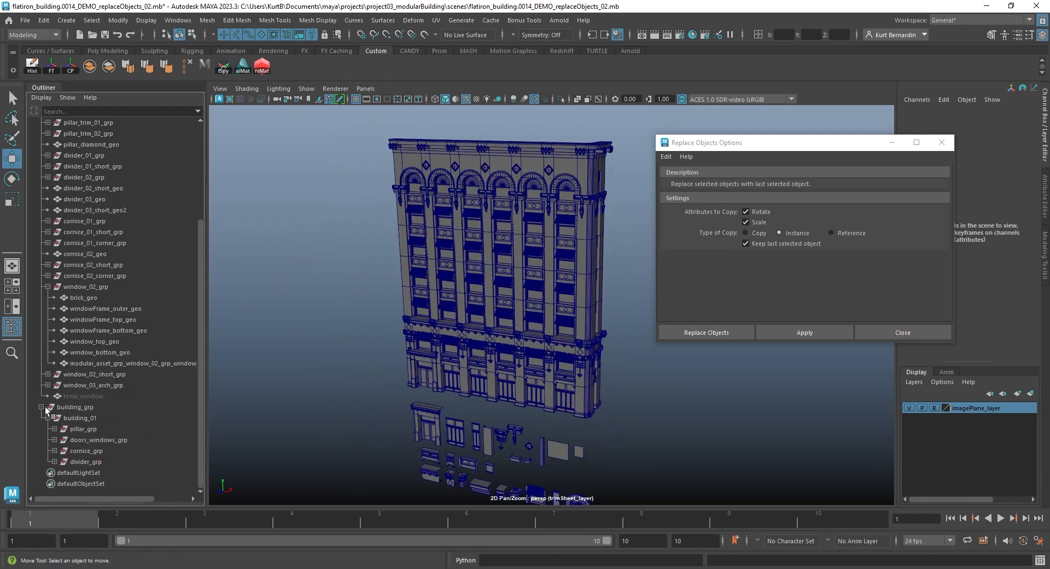
Collapse building_grp and window_02_grp in the Outliner, keeping modular_asset_grp expanded, and frame modular_asset_grp in the viewport
scroll(68, 169, "up", 4)
left_click(41, 166)
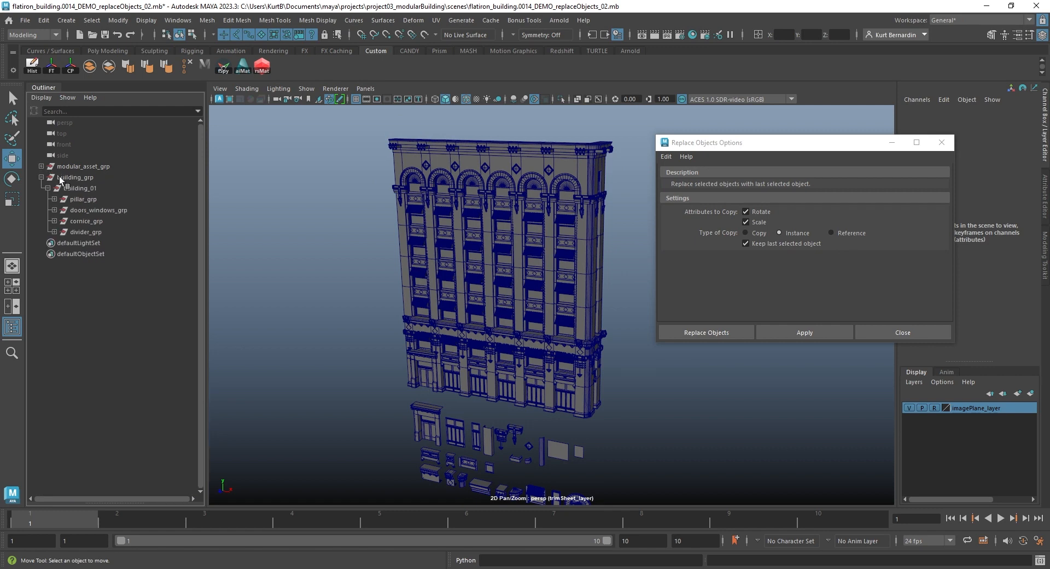
left_click(41, 177)
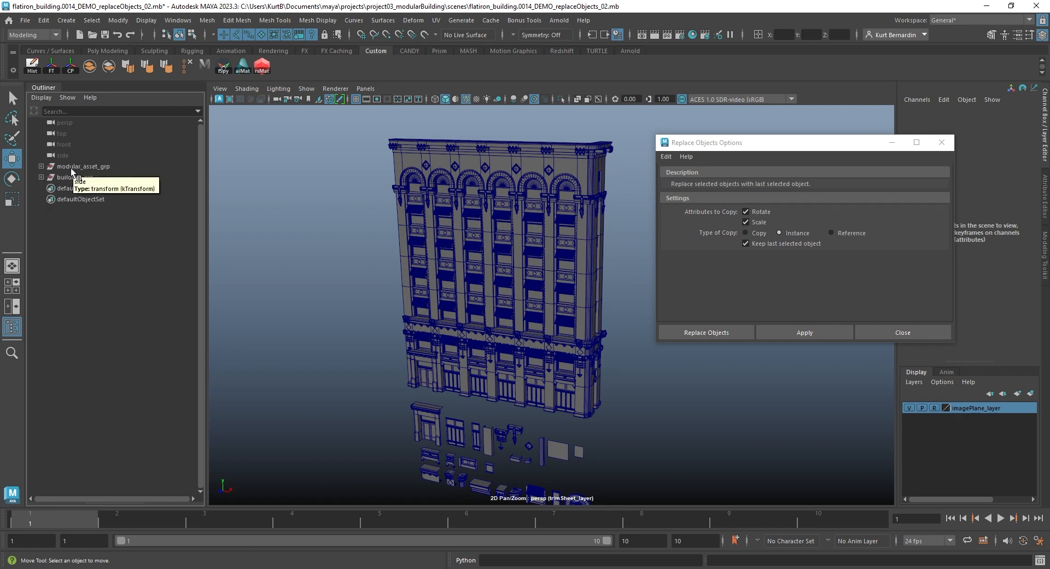
left_click(70, 167)
left_click(41, 166)
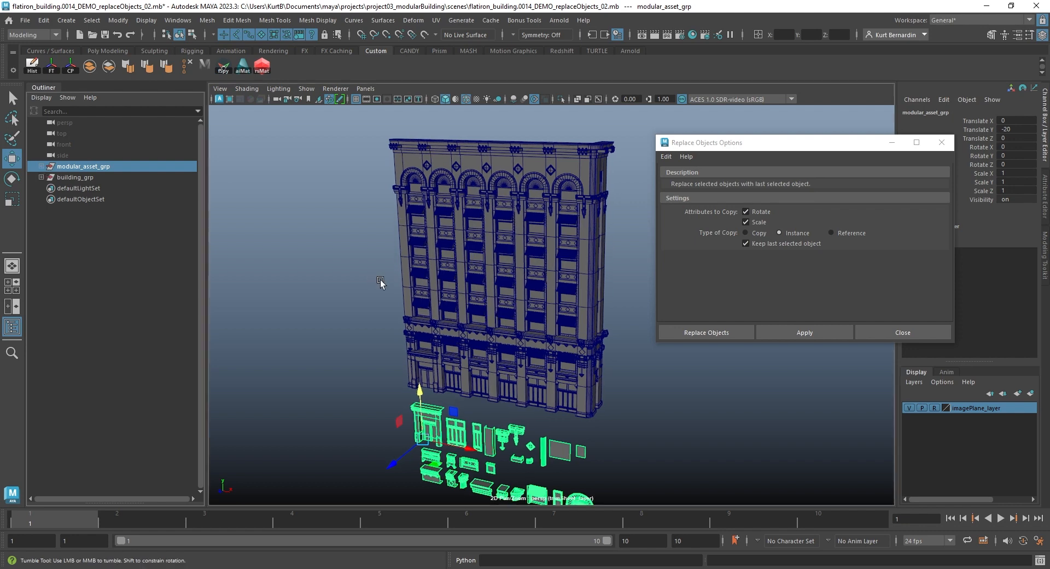
key("f")
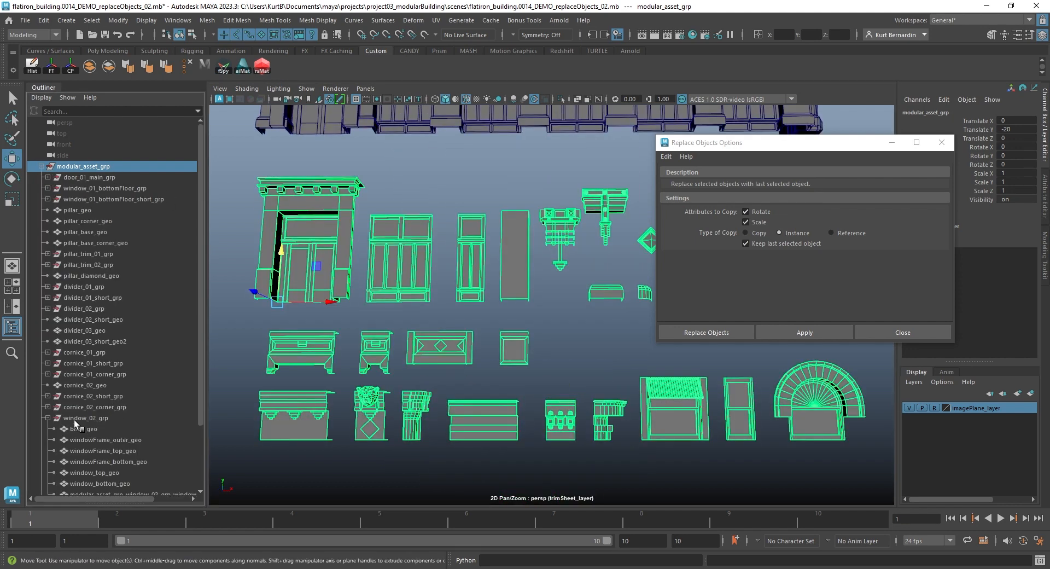
left_click(48, 418)
Extrude the front face of the modular pillar_geo and scale the new face down freehand
scroll(472, 278, "down", 3)
left_click_drag(477, 263, 457, 277, "alt")
left_click(536, 243)
key("f")
scroll(544, 232, "down", 2)
right_click_drag(544, 240, 559, 295)
left_click(555, 213)
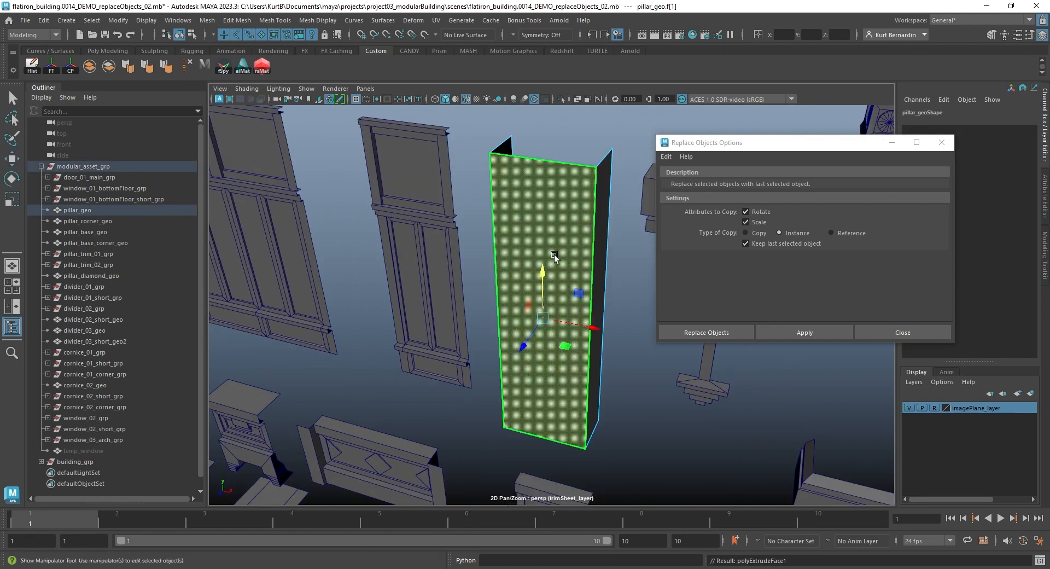
key("r")
left_click_drag(546, 317, 454, 290)
Extrude pillar_geo's scaled-down face outward as a protruding block and return to object mode
key("w")
left_click_drag(535, 328, 499, 386, "shift")
left_click_drag(499, 385, 495, 342, "alt")
key("F8")
Select a ground-floor pillar on the building and reveal it inside building_grp in the Outliner
scroll(495, 343, "down", 4)
middle_click_drag(509, 219, 518, 369, "alt")
key("q")
left_click(517, 143)
scroll(566, 240, "down", 8)
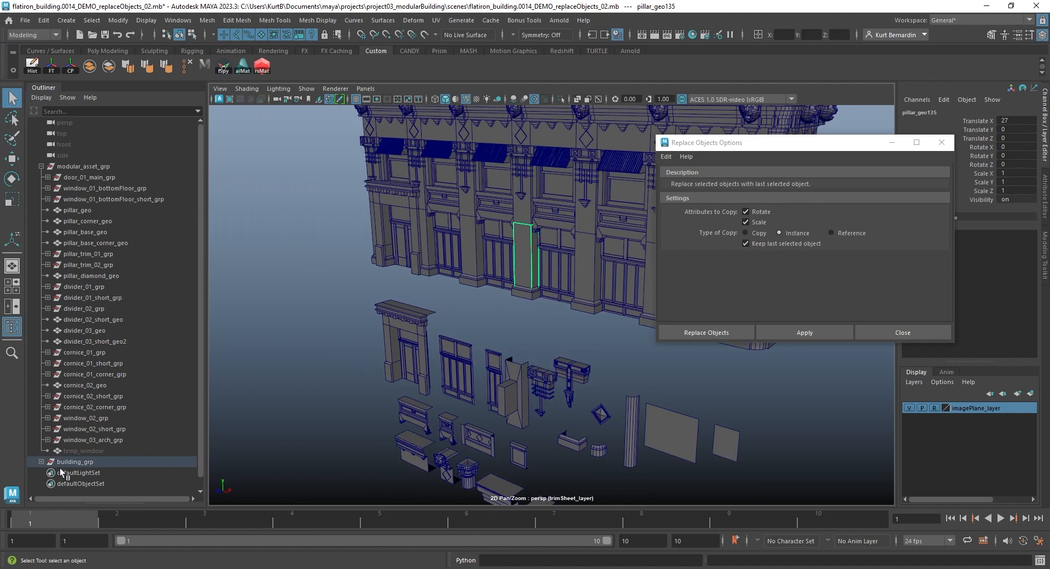
key("f")
Replace pillar_geo129 through pillar_geo177 with copies of the edited pillar_geo, copying rotation and scale and keeping the last selected object
left_click(92, 243)
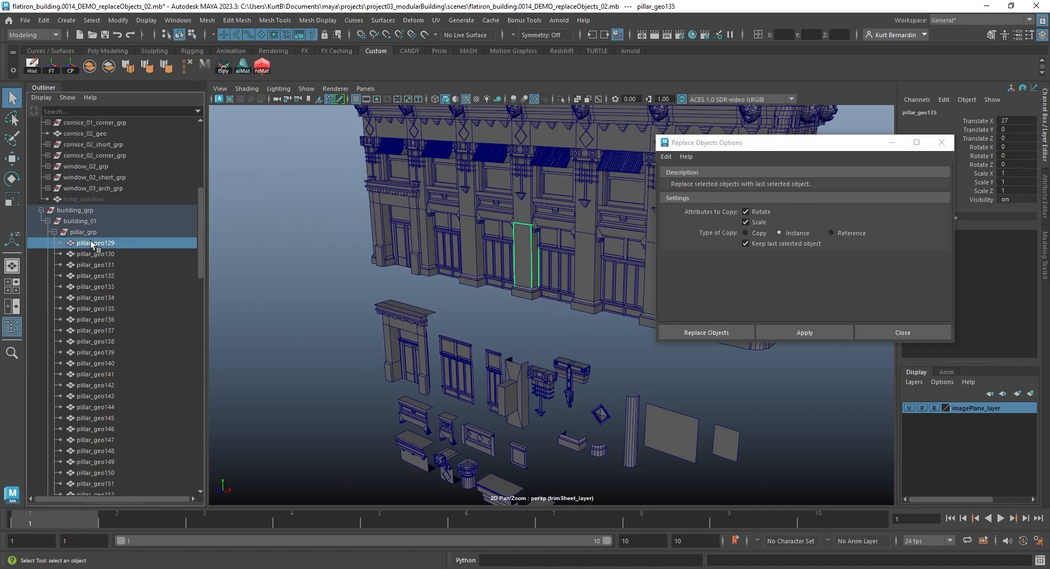
scroll(91, 402, "down", 5)
left_click(104, 332)
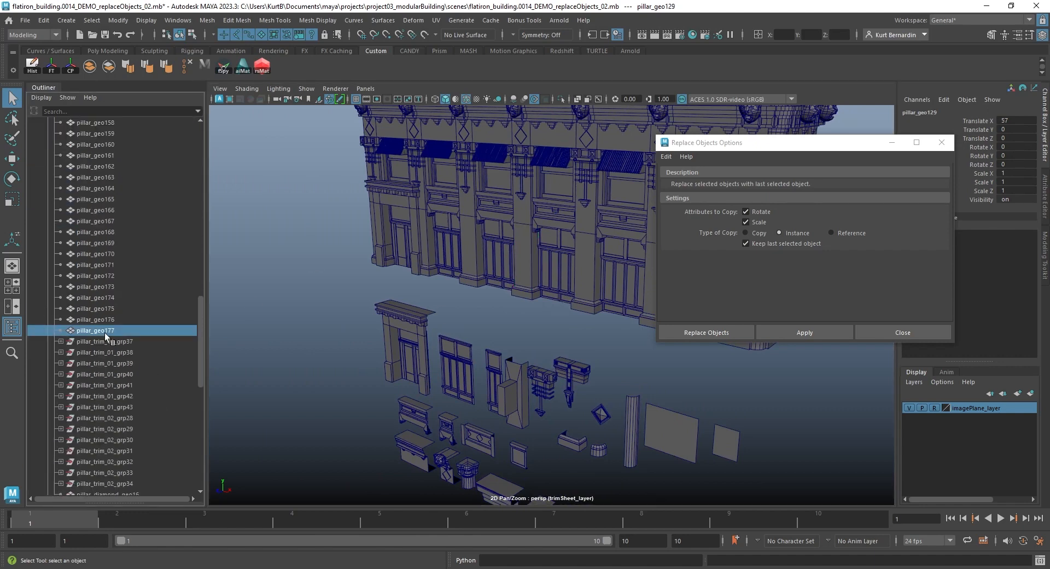
scroll(109, 305, "up", 1)
scroll(110, 396, "up", 10)
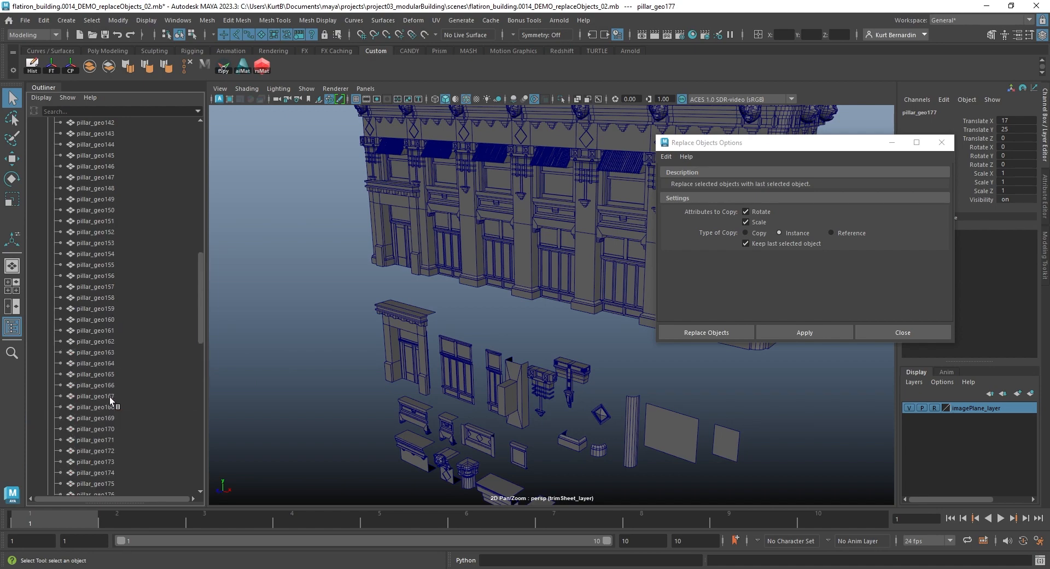
left_click(96, 243, "shift")
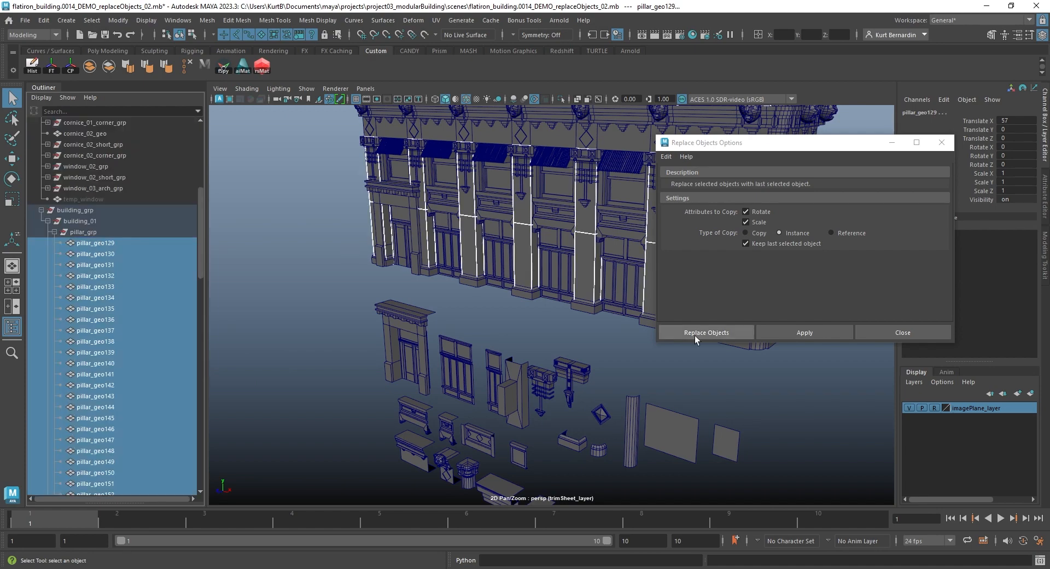
key("f")
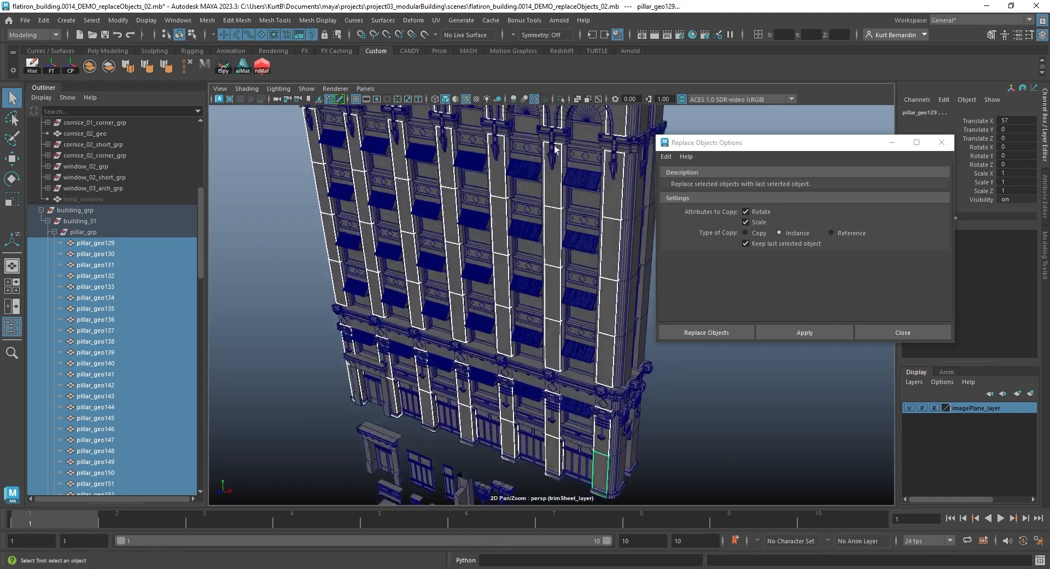
middle_click_drag(478, 363, 508, 181, "alt")
scroll(499, 256, "up", 3)
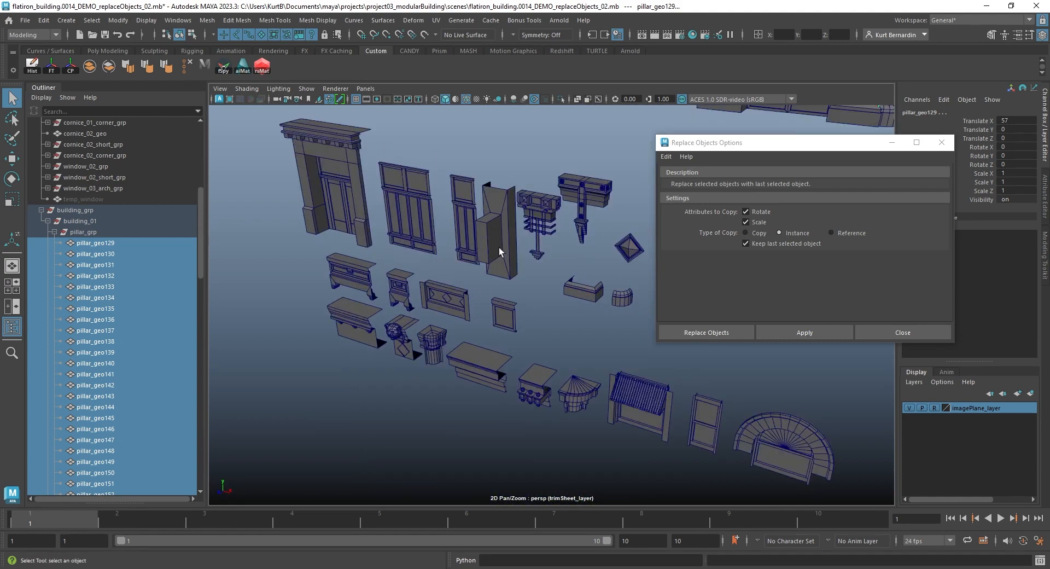
left_click(500, 251, "shift")
key("f")
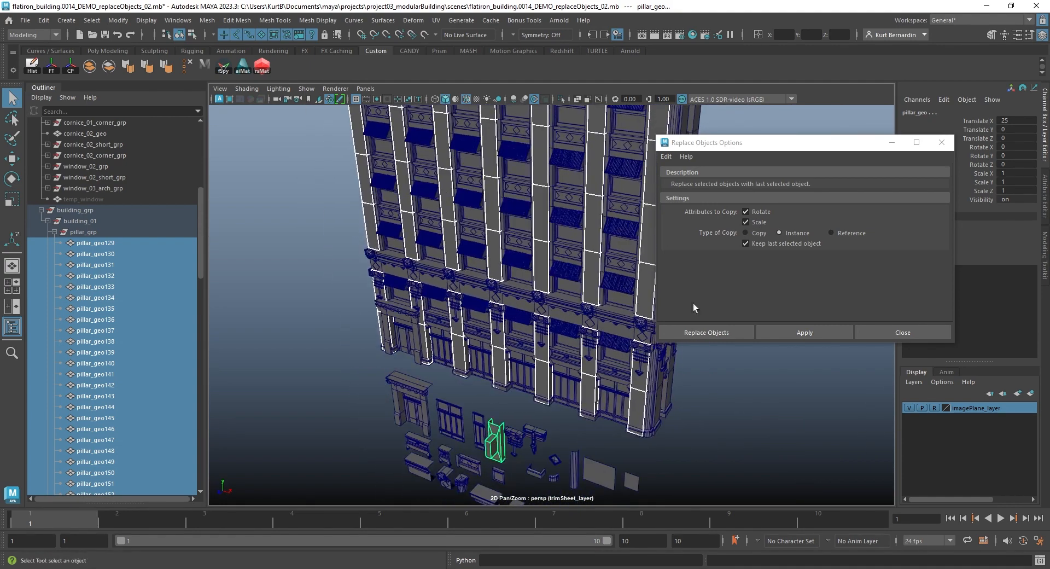
left_click(752, 232)
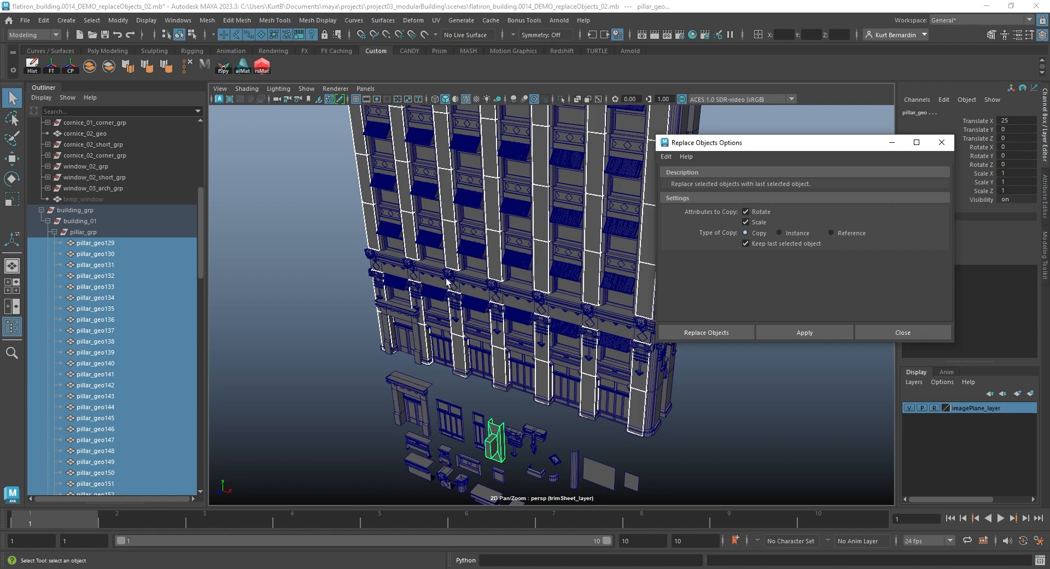
middle_click_drag(449, 284, 464, 334, "alt")
left_click(815, 332)
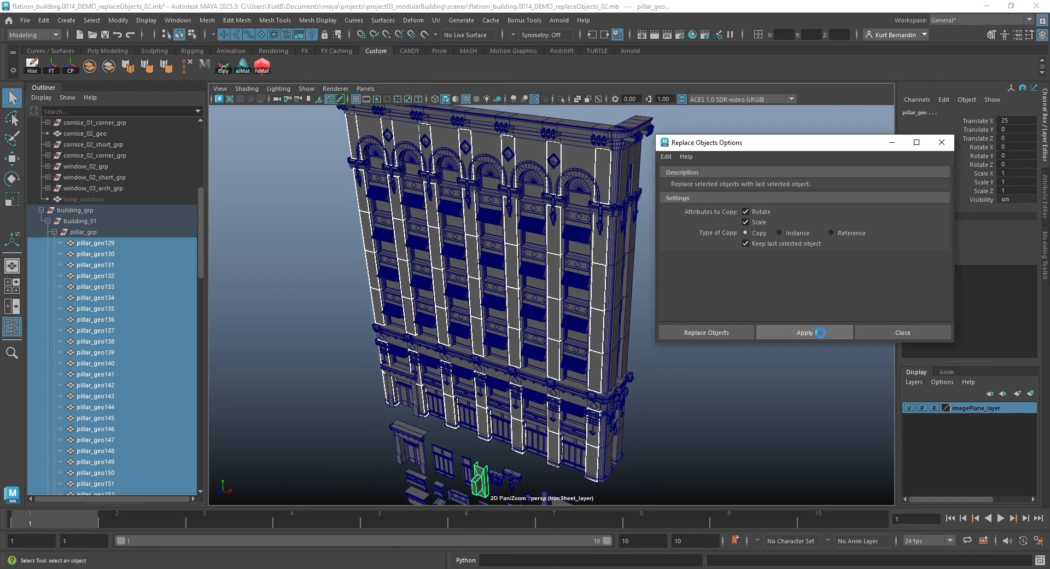
Examine the replaced pillars across the facade and the pivot position of one upper-floor pillar
scroll(498, 242, "up", 3)
left_click_drag(497, 241, 445, 225, "alt")
right_click_drag(445, 225, 513, 267, "alt")
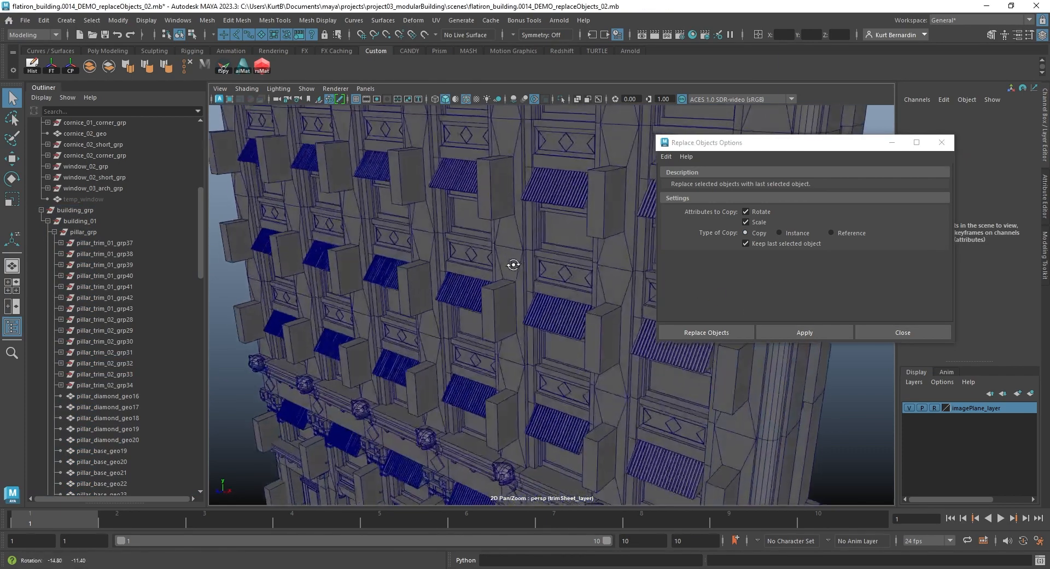
middle_click_drag(514, 267, 504, 240, "alt")
left_click(512, 214)
mouse_move(511, 214)
left_mouse_down("alt")
mouse_move(495, 243)
mouse_move(500, 212)
left_mouse_up("alt")
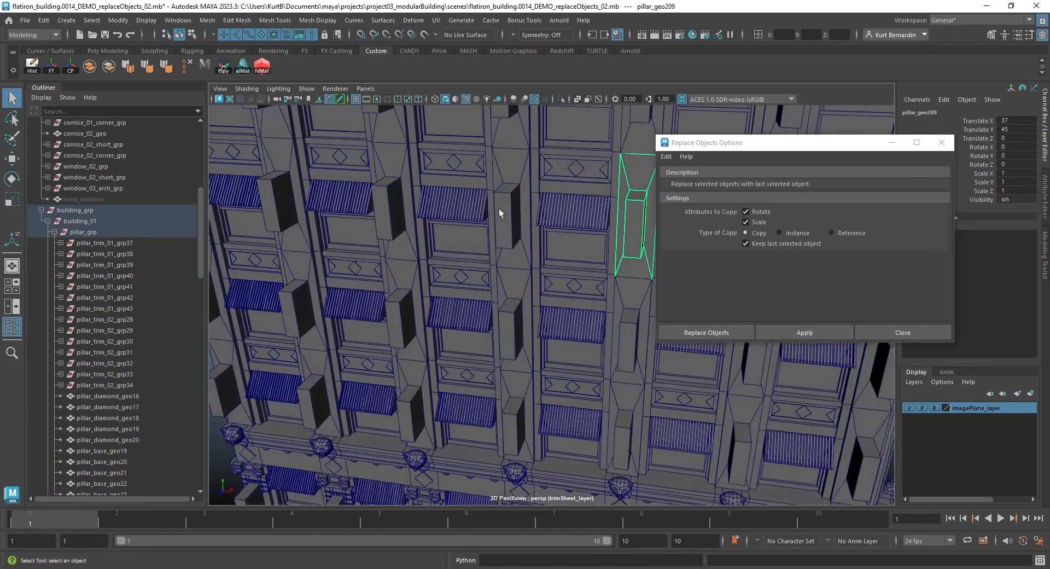
key("w")
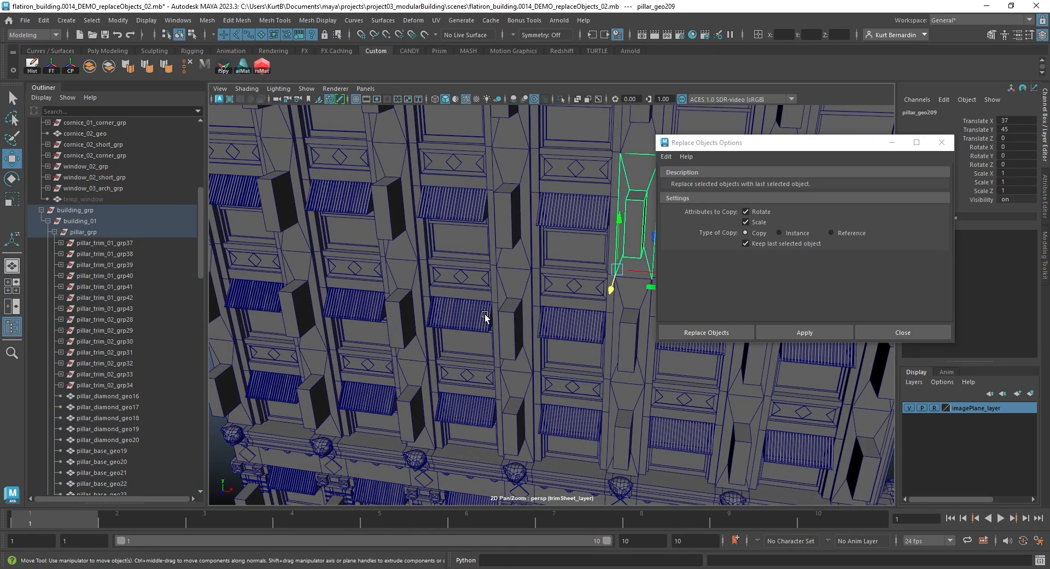
key("f")
left_click_drag(422, 321, 469, 249, "alt")
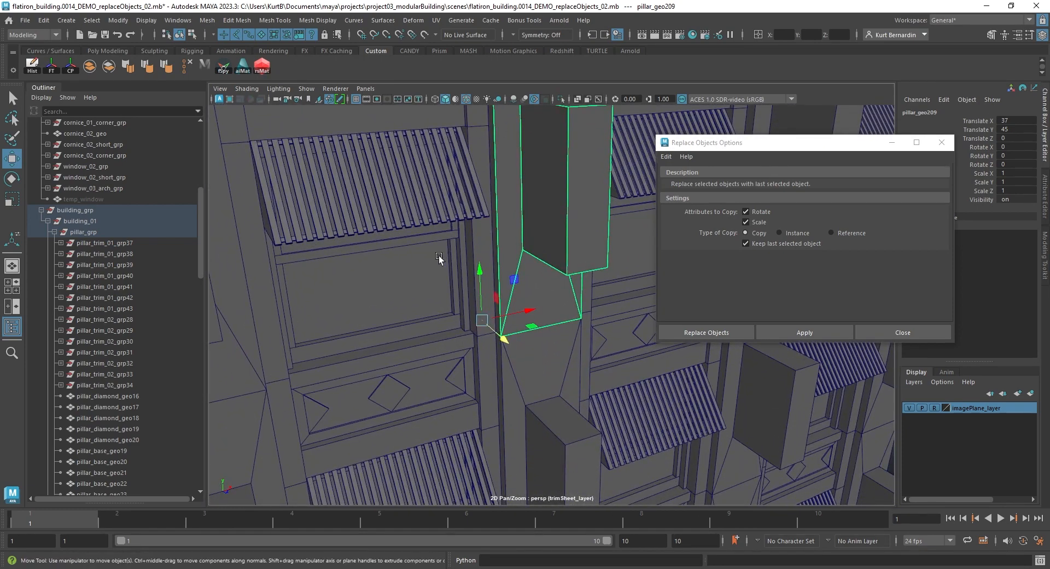
scroll(513, 293, "down", 5)
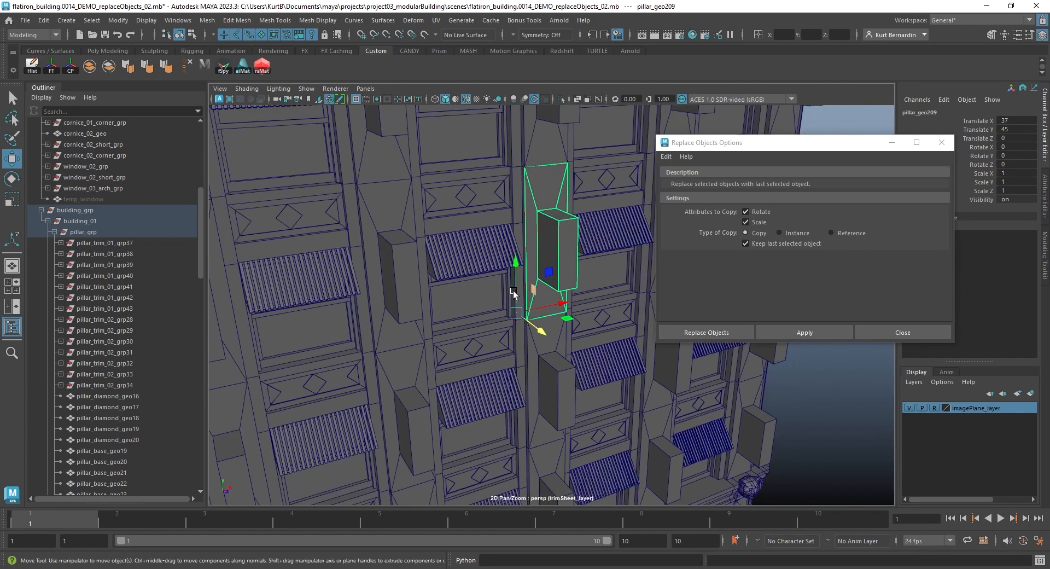
left_click_drag(514, 293, 486, 277, "alt")
Isolate pillar_geo178 through pillar_geo196 temporarily and examine their pivot points
scroll(175, 354, "down", 10)
left_click(96, 156)
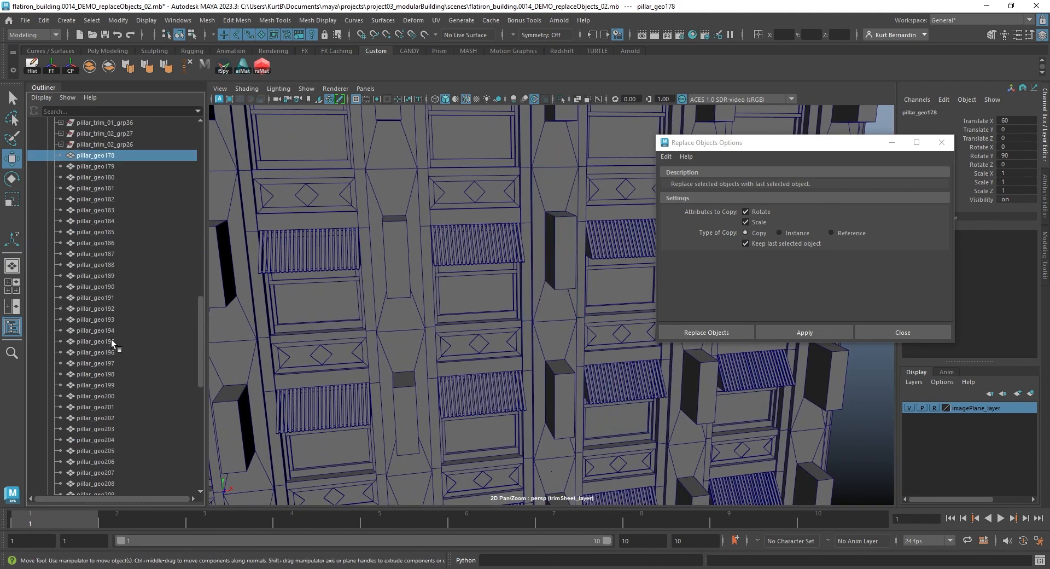
left_click(110, 353, "shift")
scroll(396, 253, "down", 5)
middle_click_drag(453, 314, 577, 82, "alt")
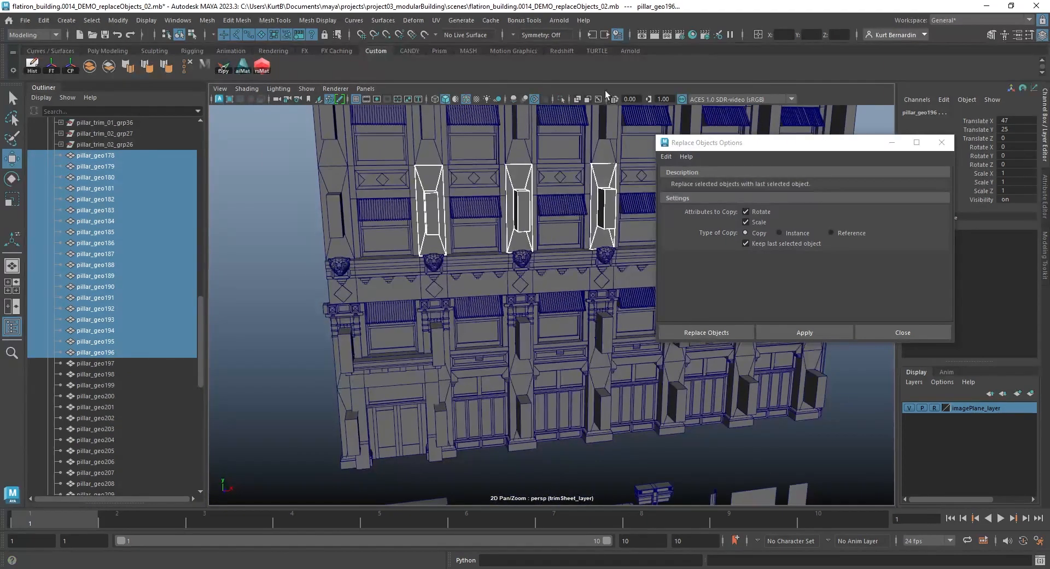
left_click(560, 99)
middle_click_drag(541, 230, 525, 270, "alt")
key("d")
left_click_drag(525, 270, 414, 339, "alt")
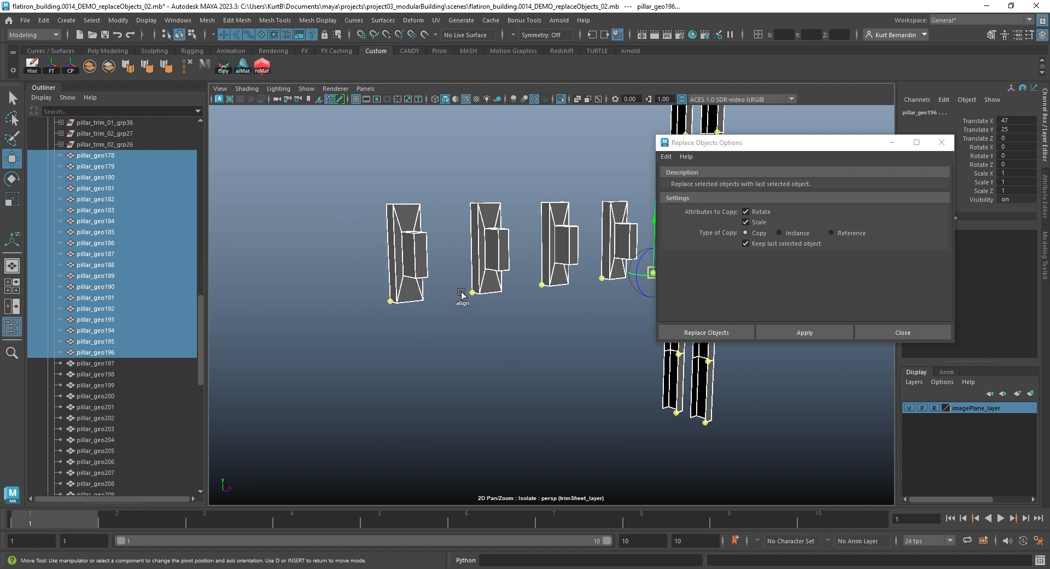
left_click_drag(562, 284, 475, 276, "alt")
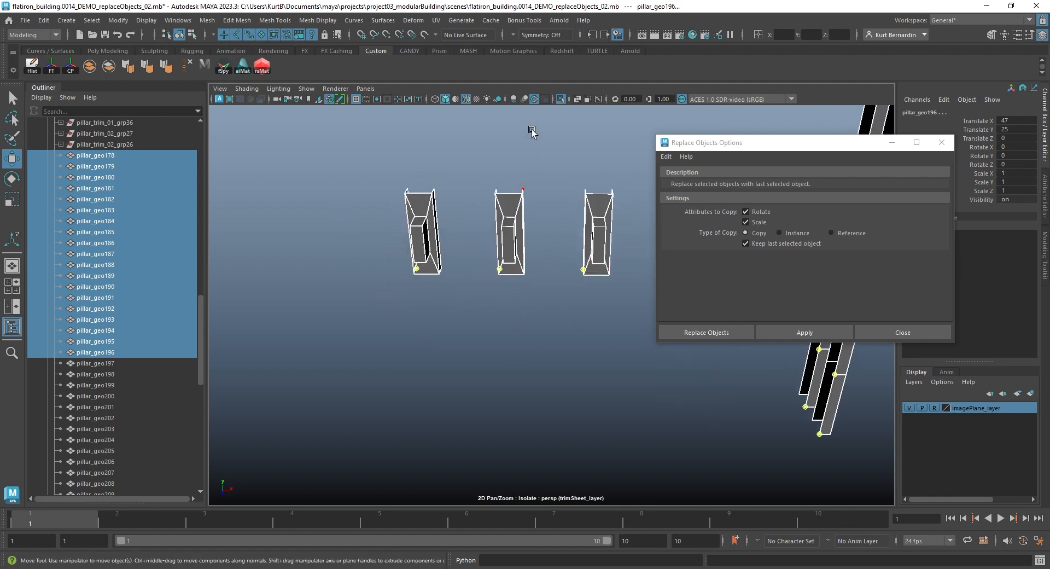
left_click(560, 99)
key("d")
Select the original modular pillar_geo and examine its pivot position up close
scroll(591, 316, "down", 2)
middle_click_drag(591, 316, 481, 140, "alt")
right_click_drag(410, 202, 457, 180)
left_click(410, 205)
key("f")
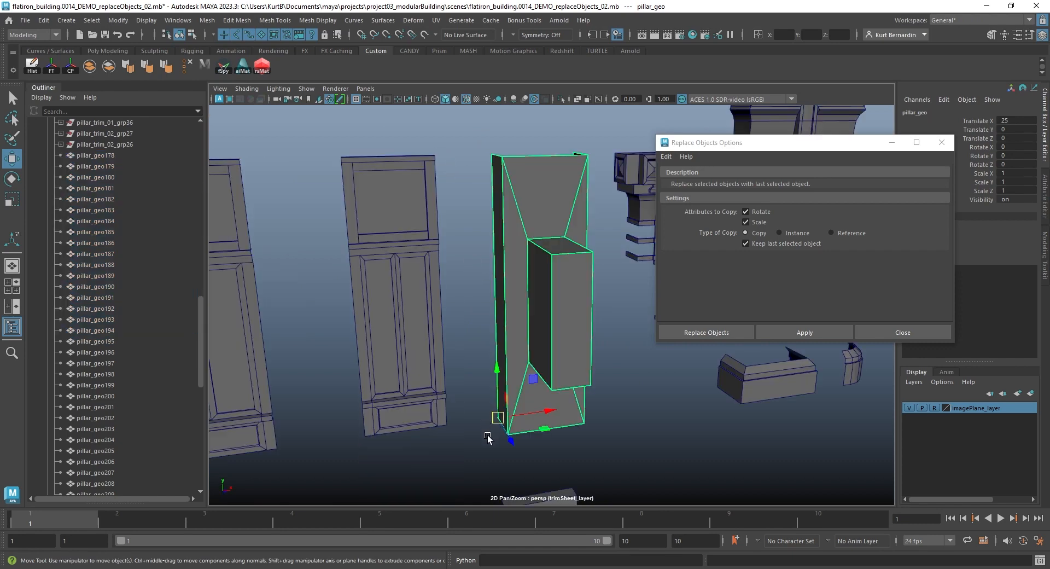
Shift the pivots of three ground-floor pillars beside the main door about 12.5 units along X
scroll(545, 245, "down", 5)
left_click_drag(549, 243, 525, 192, "alt")
middle_click_drag(526, 192, 487, 360, "alt")
left_click(528, 312)
left_click(411, 295, "shift")
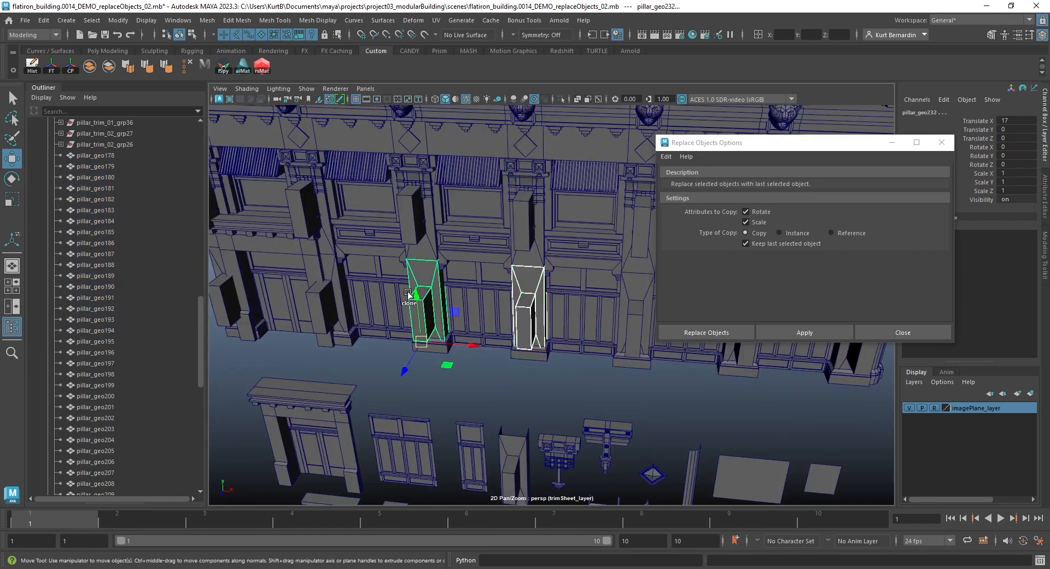
left_click(332, 292, "shift")
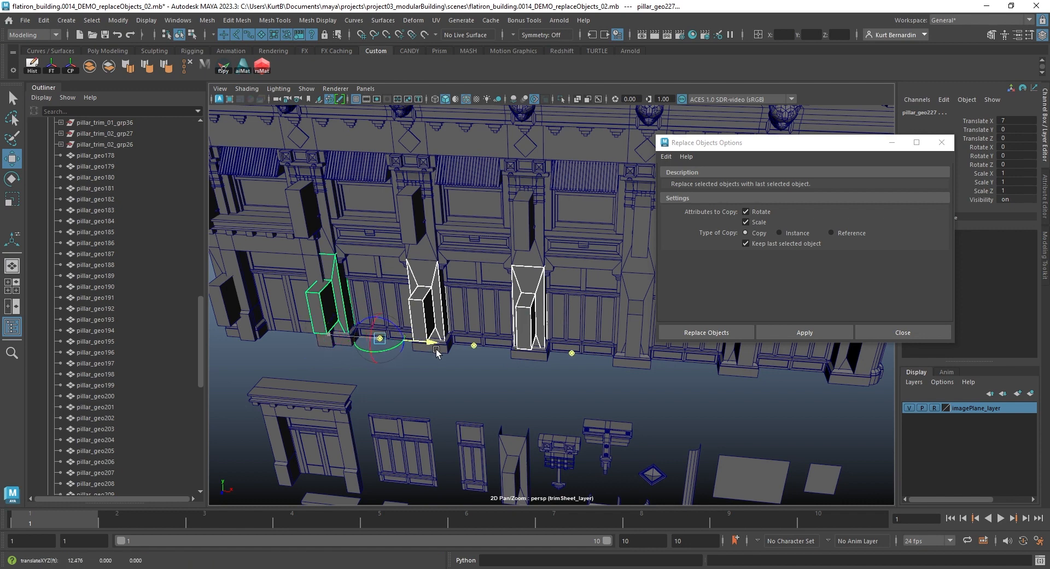
key("q")
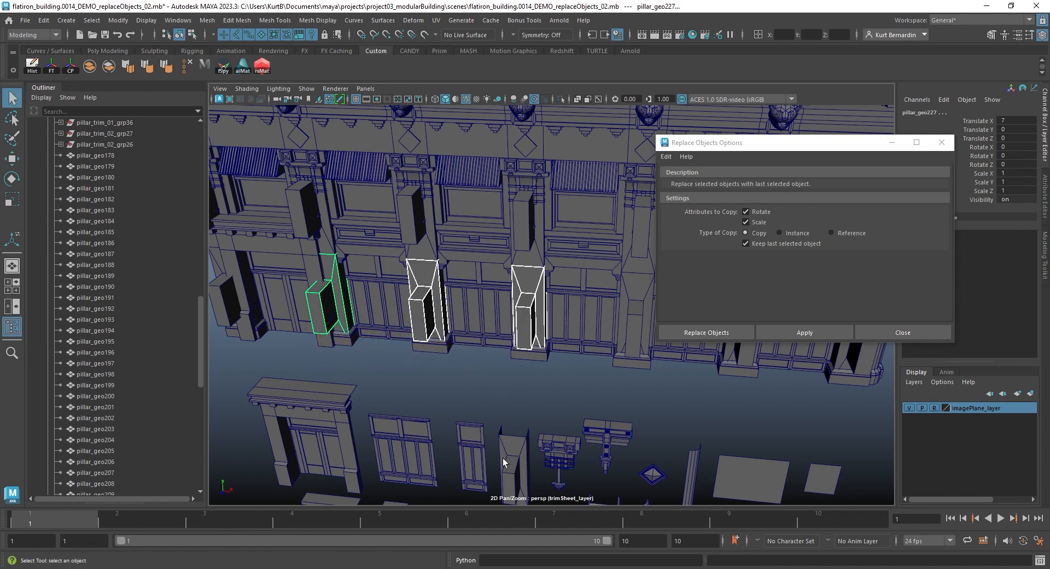
Try replacing the three pillars with shifted pivots with copies of pillar_geo, and undo the replacement
left_click(820, 333)
left_click(820, 330)
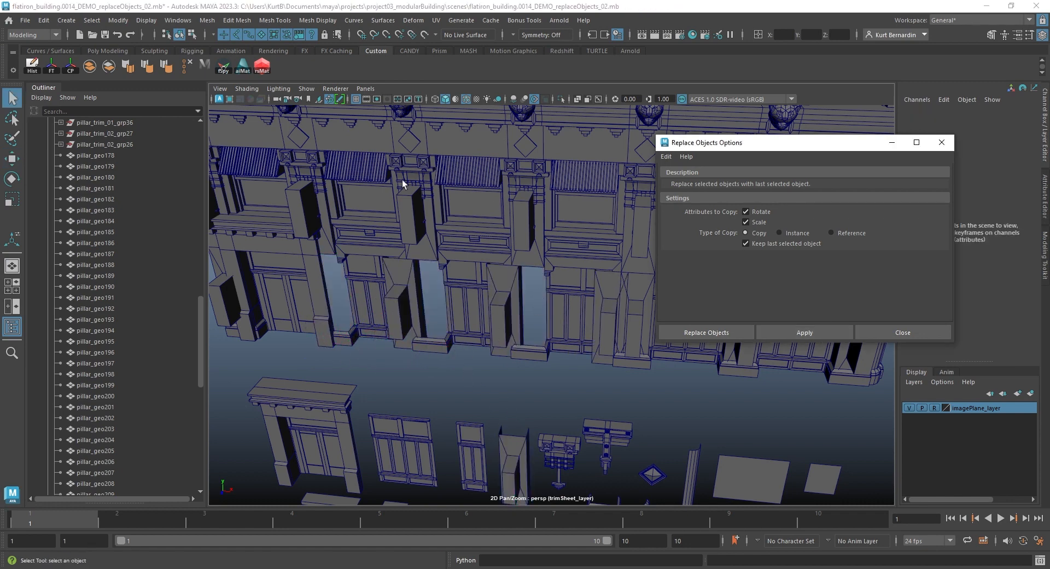
left_click_drag(493, 332, 506, 327, "alt")
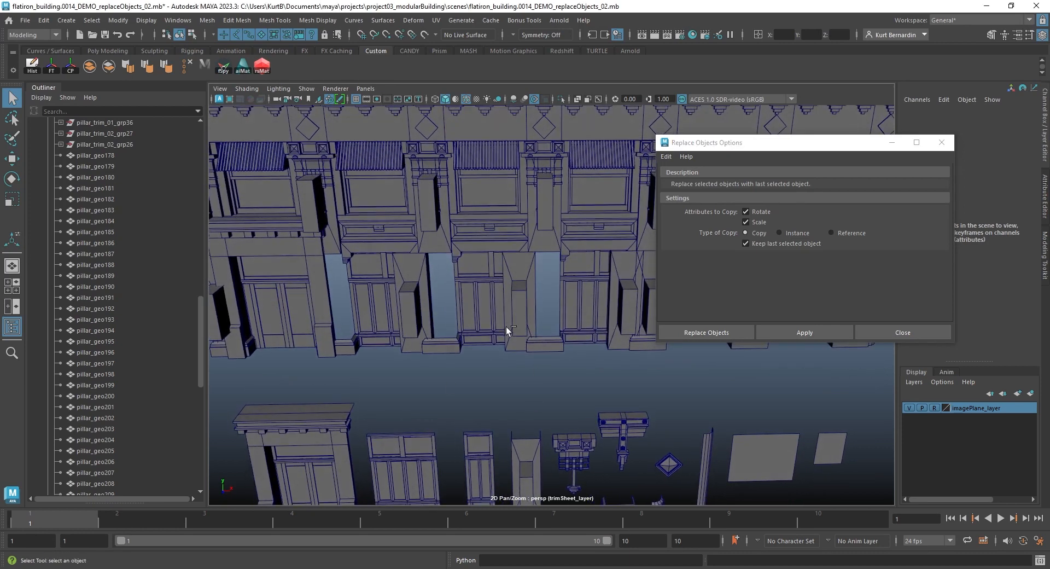
key("ctrl+z")
left_click_drag(563, 354, 564, 383, "alt")
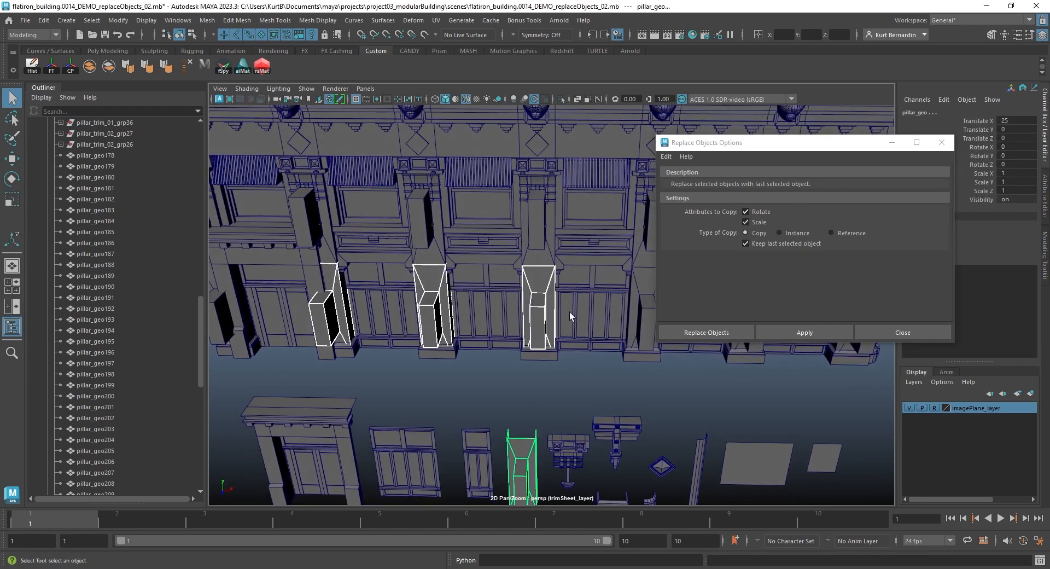
scroll(297, 283, "down", 5)
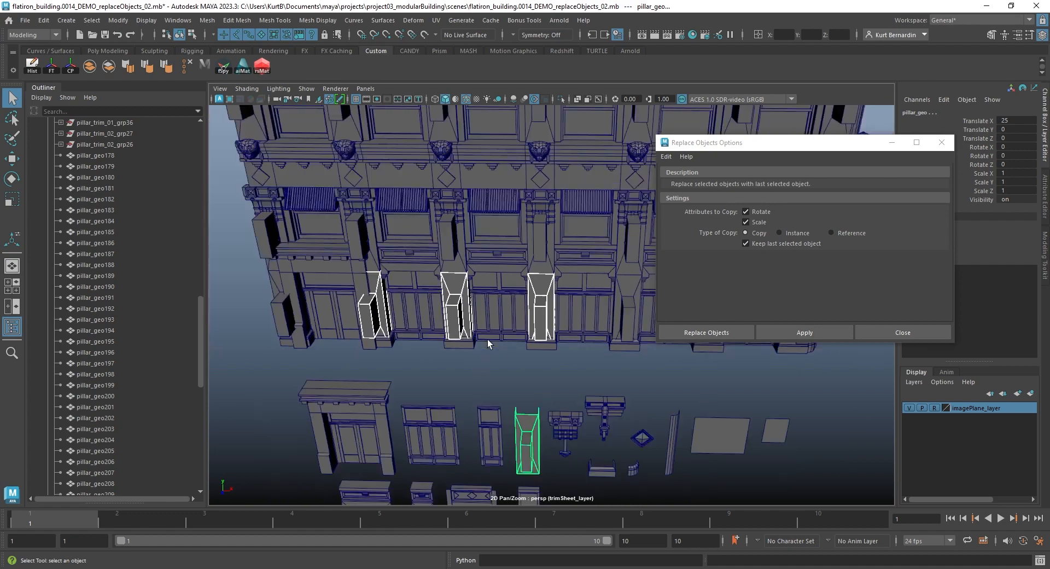